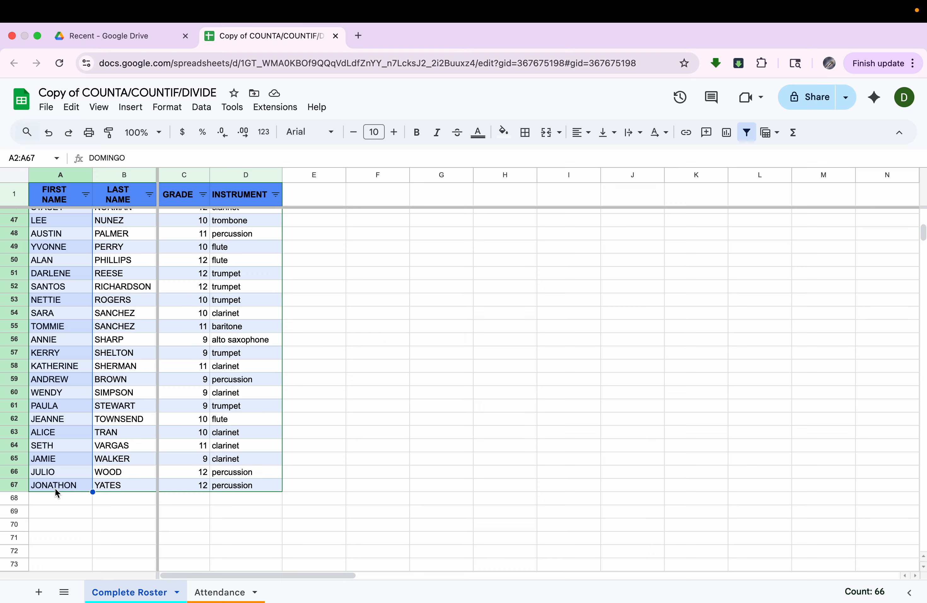
- Enter =COUNTA(A2:A90) in F1 of Complete Roster to count 66 students
{"action": "scroll", "coordinate": [55, 488], "scroll_direction": "up", "scroll_amount": 15}
{"action": "scroll", "coordinate": [56, 491], "scroll_direction": "down", "scroll_amount": 13}
{"action": "scroll", "coordinate": [57, 493], "scroll_direction": "down", "scroll_amount": 3}
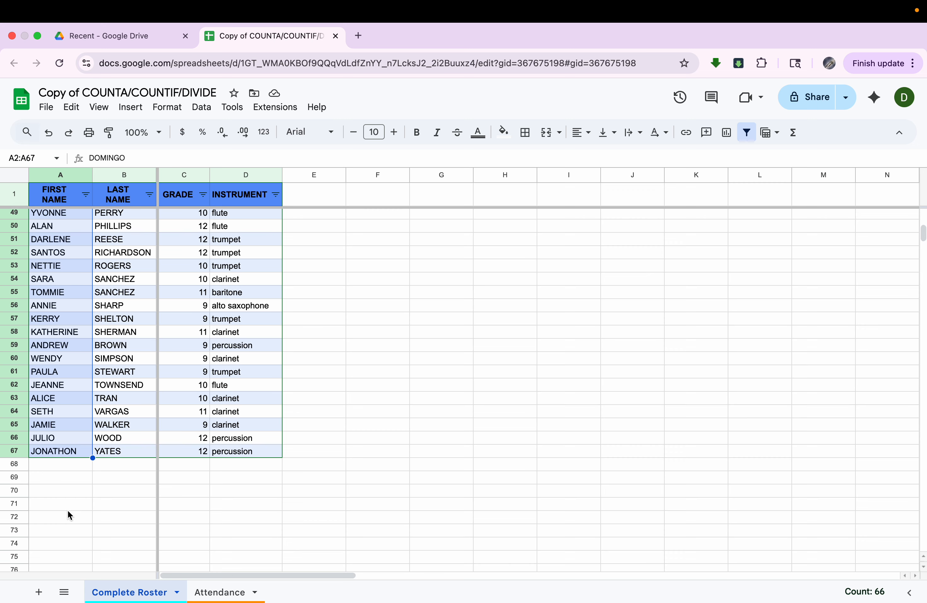
{"action": "scroll", "coordinate": [330, 349], "scroll_direction": "up", "scroll_amount": 10}
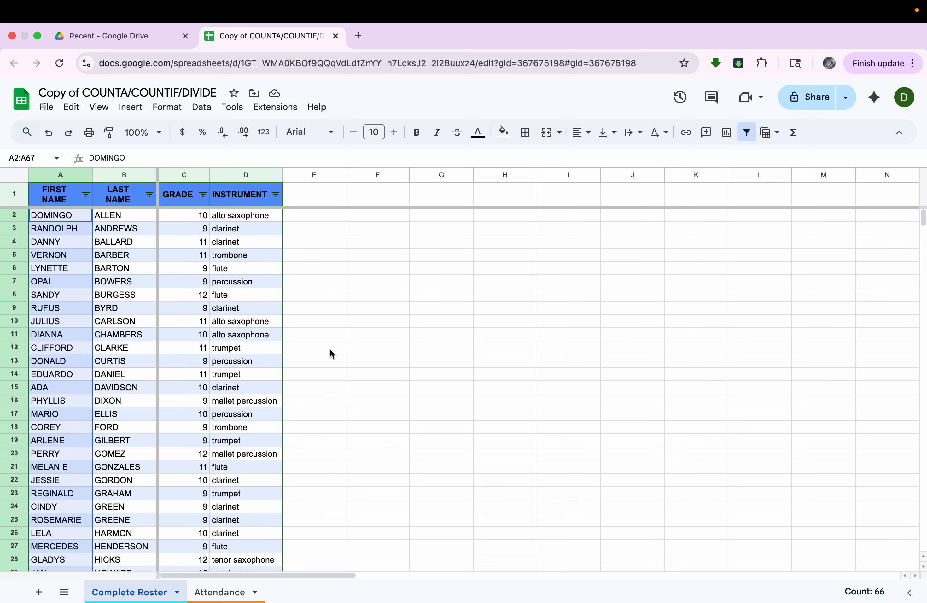
{"action": "left_click", "coordinate": [394, 198]}
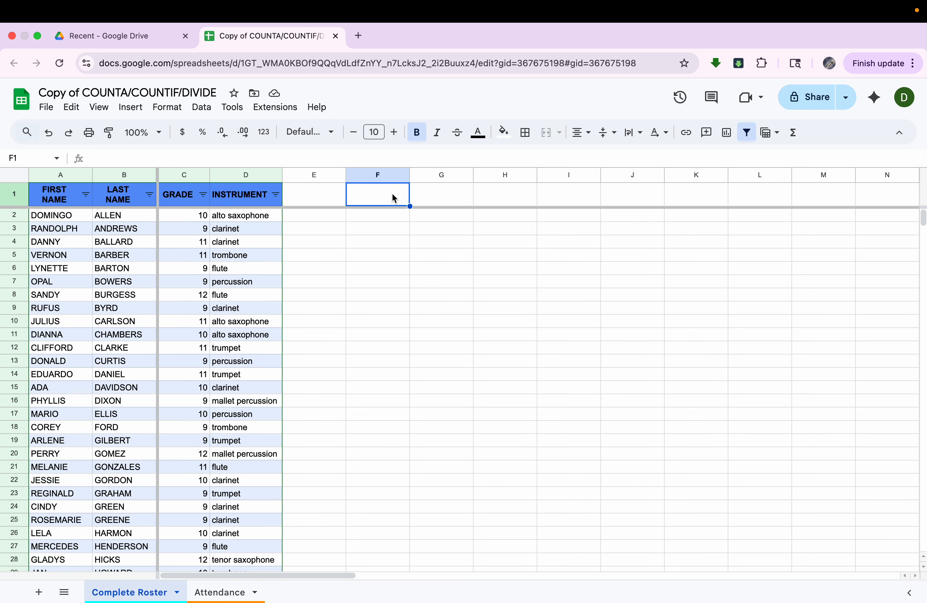
{"action": "type", "text": "=counta"}
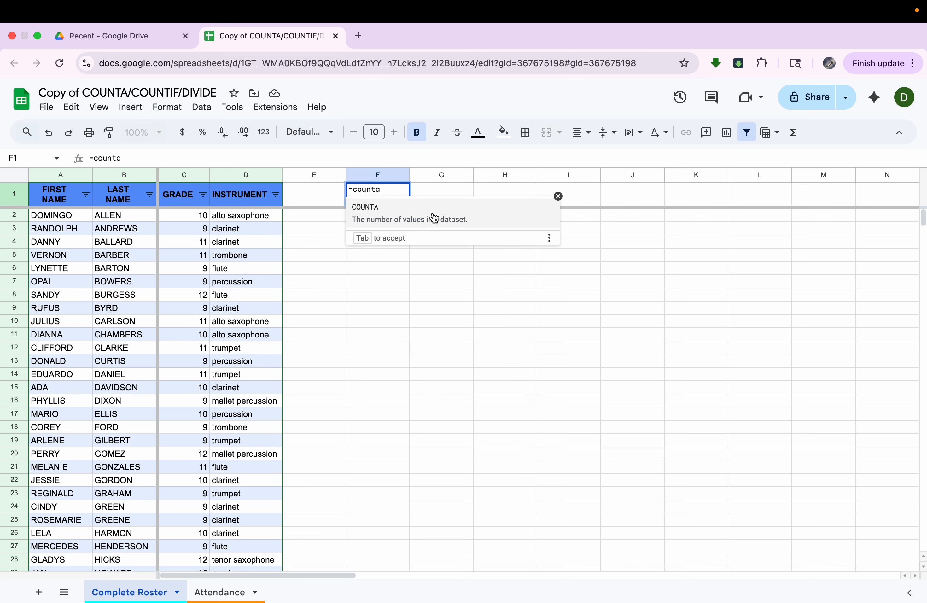
{"action": "type", "text": "("}
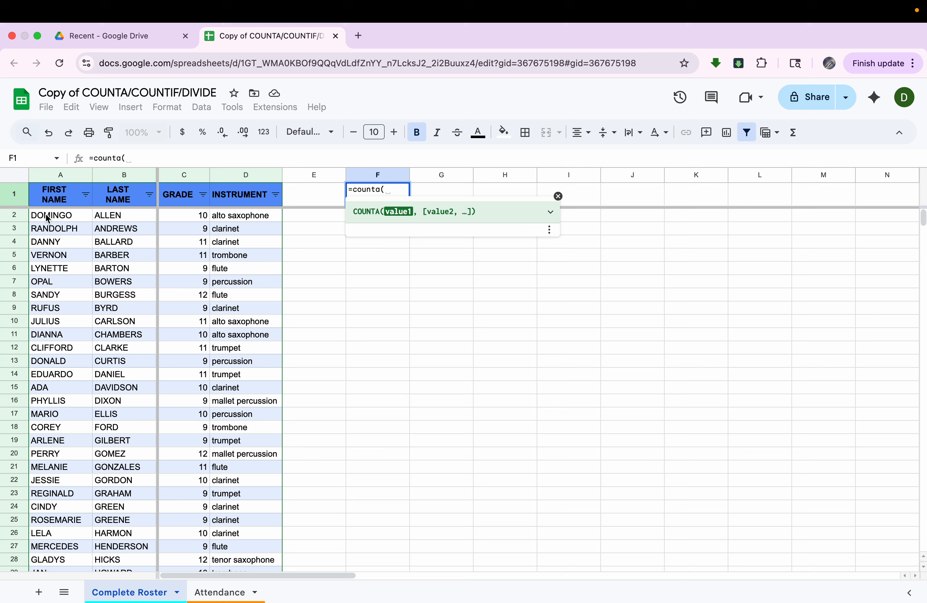
{"action": "left_click_drag", "start_coordinate": [47, 219], "coordinate": [38, 558]}
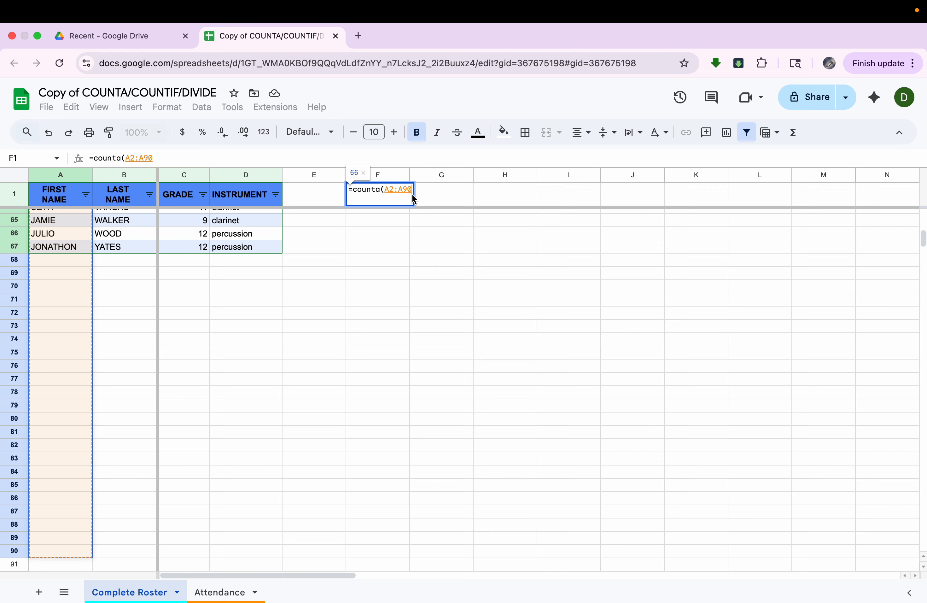
{"action": "key", "text": "Return"}
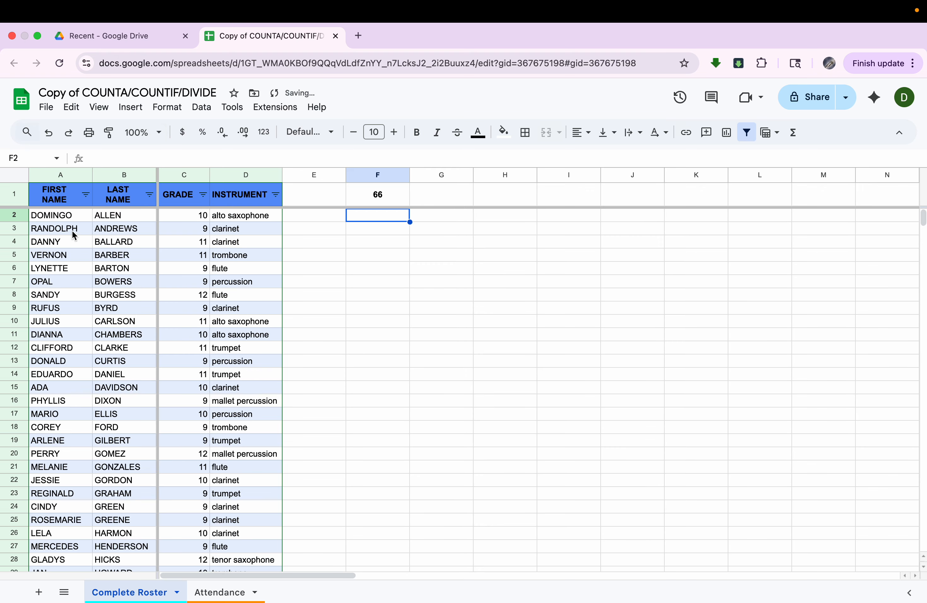
{"action": "left_click", "coordinate": [66, 218]}
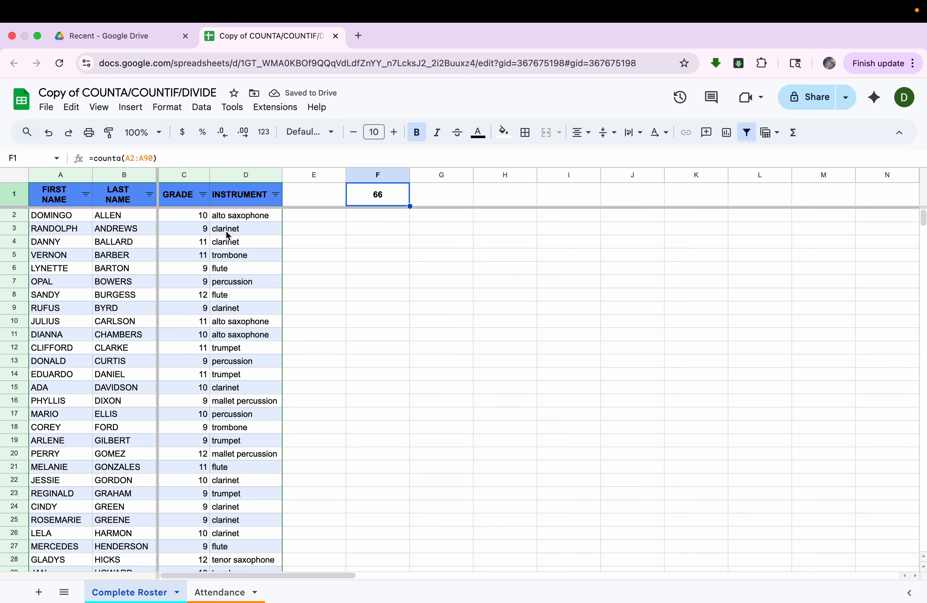
- Confirm the counted range in column A ends at the empty row 90
{"action": "left_click", "coordinate": [68, 218]}
{"action": "scroll", "coordinate": [67, 217], "scroll_direction": "down", "scroll_amount": 20}
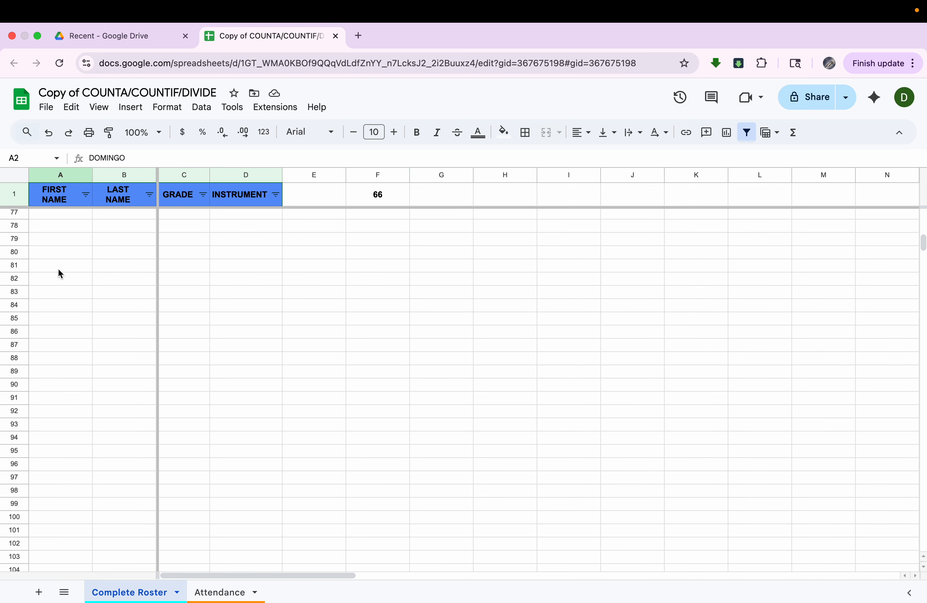
{"action": "left_click", "coordinate": [59, 394]}
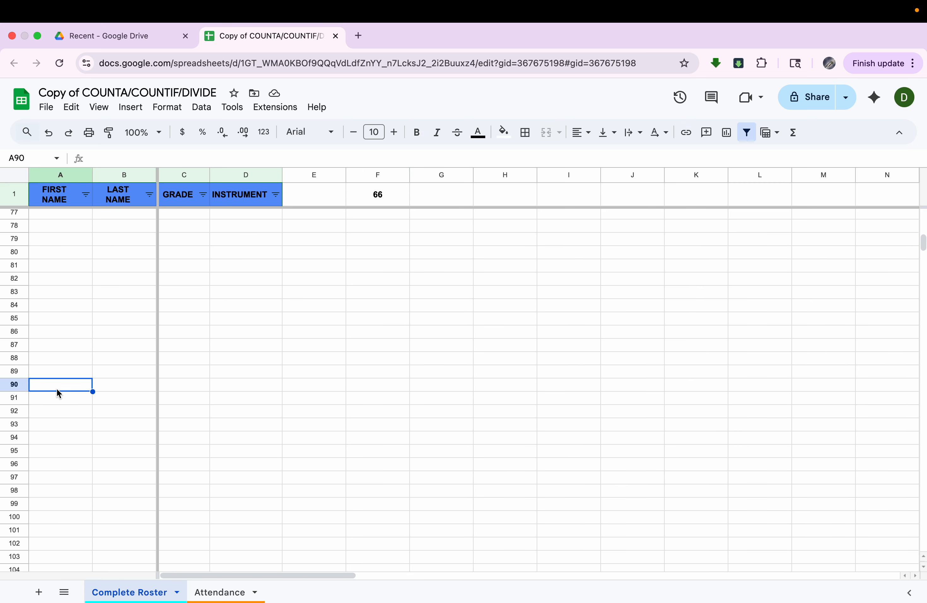
{"action": "scroll", "coordinate": [58, 394], "scroll_direction": "up", "scroll_amount": 20}
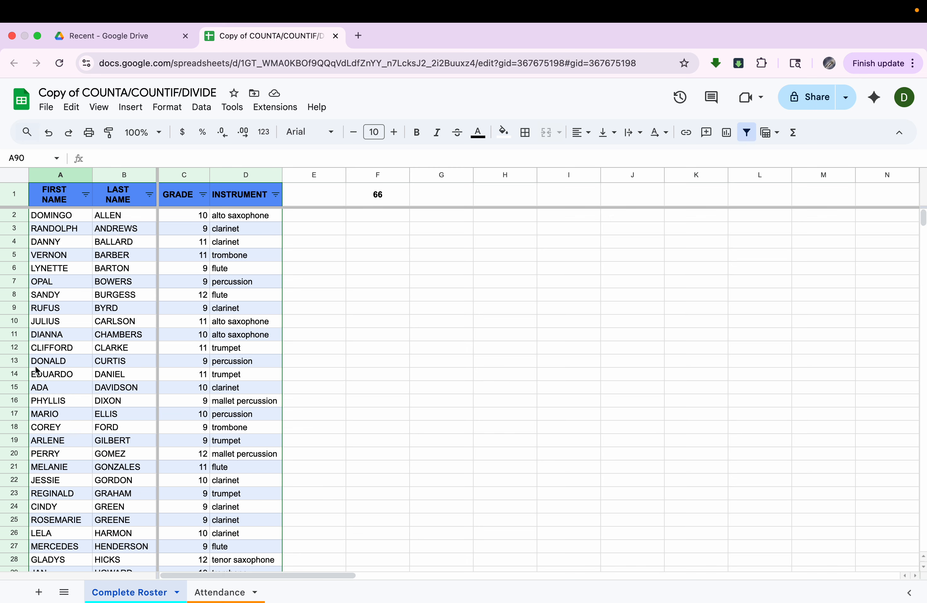
- Clear the row 13 student record across A13:D13 so F1 drops to 65
{"action": "left_click", "coordinate": [65, 363]}
{"action": "left_click_drag", "start_coordinate": [65, 364], "coordinate": [233, 363]}
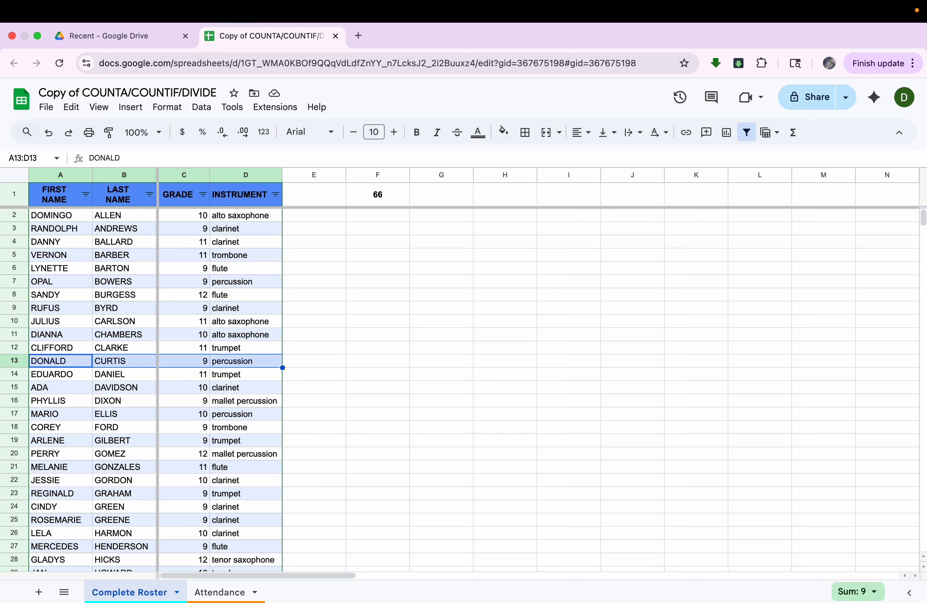
{"action": "key", "text": "Delete"}
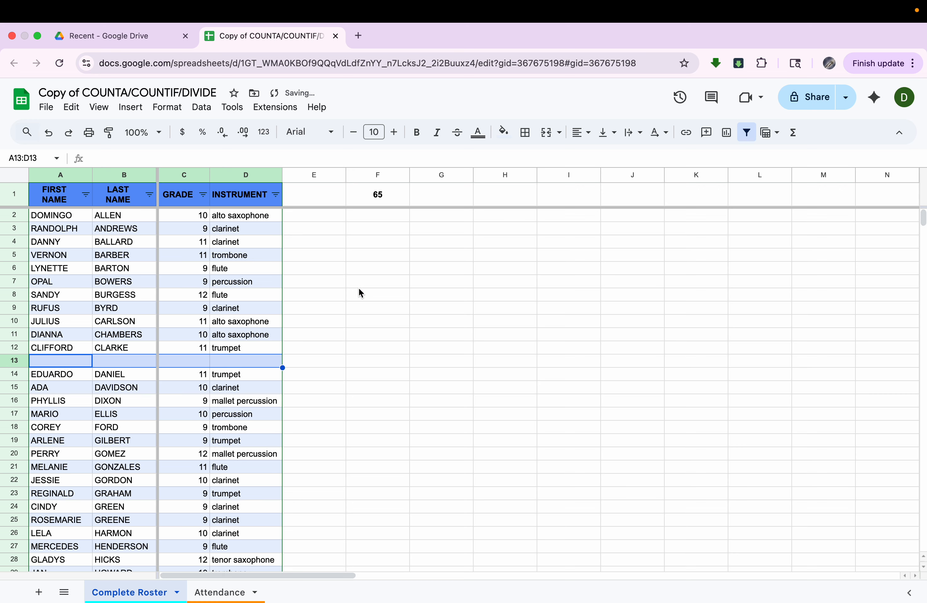
{"action": "left_click", "coordinate": [383, 203]}
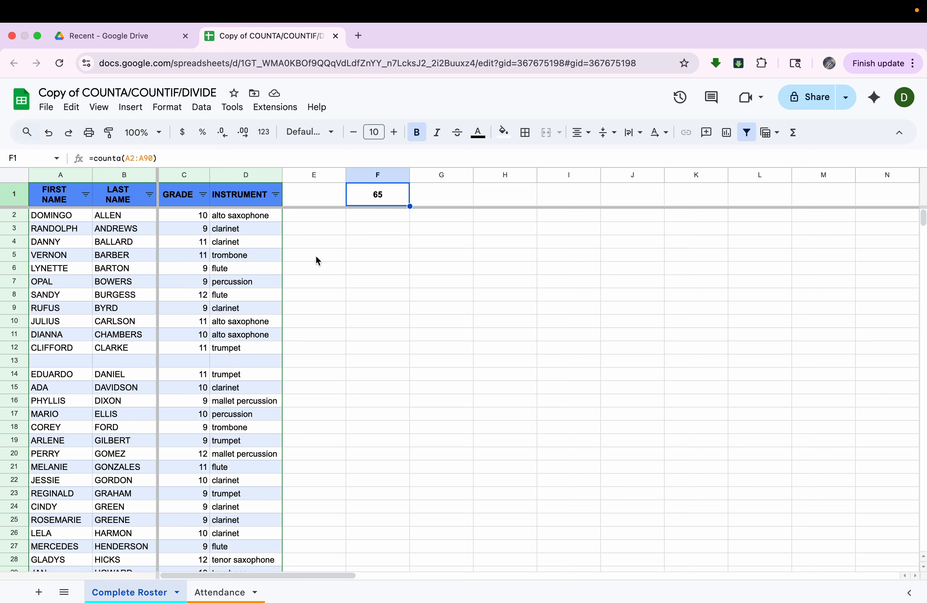
- Add a new student's first and last names in row 68, restoring F1 to 66, then go to the Attendance sheet
{"action": "scroll", "coordinate": [137, 480], "scroll_direction": "down", "scroll_amount": 15}
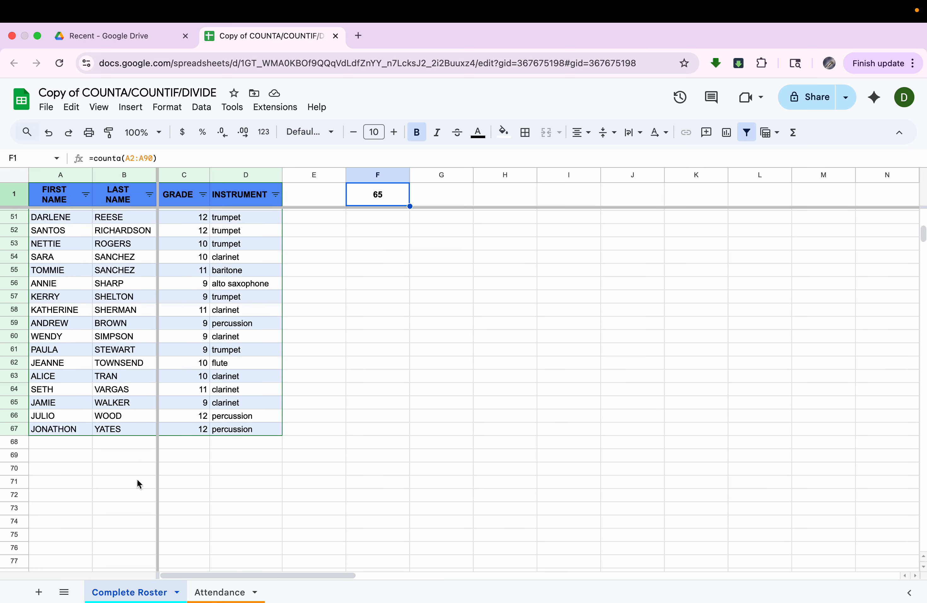
{"action": "left_click", "coordinate": [81, 426]}
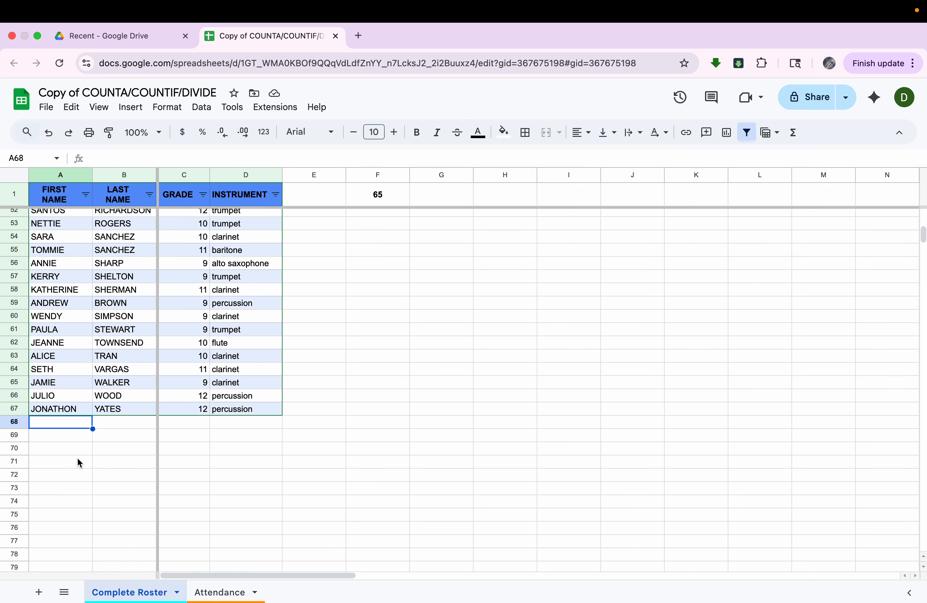
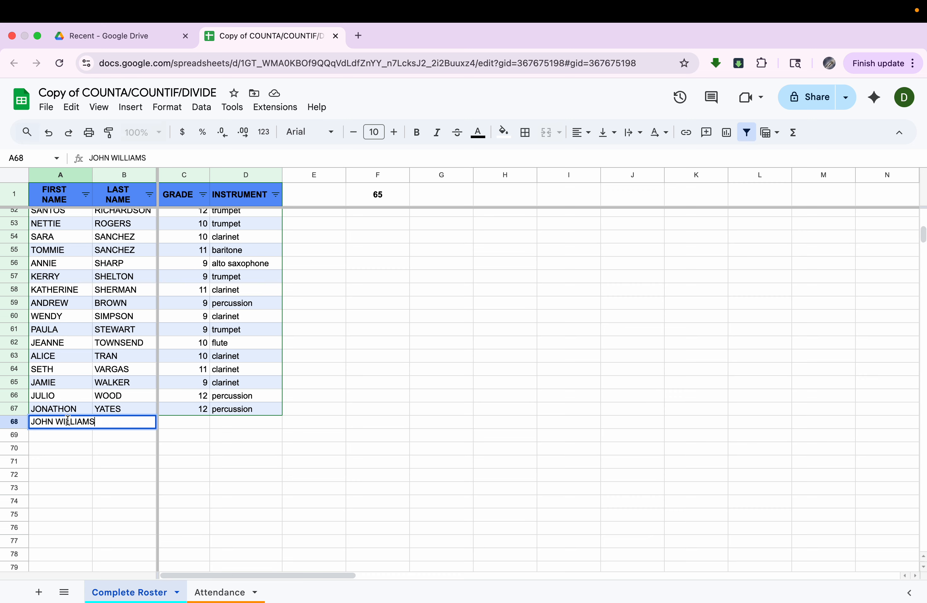
{"action": "key", "text": "Caps_Lock"}
{"action": "scroll", "coordinate": [75, 361], "scroll_direction": "down", "scroll_amount": 4}
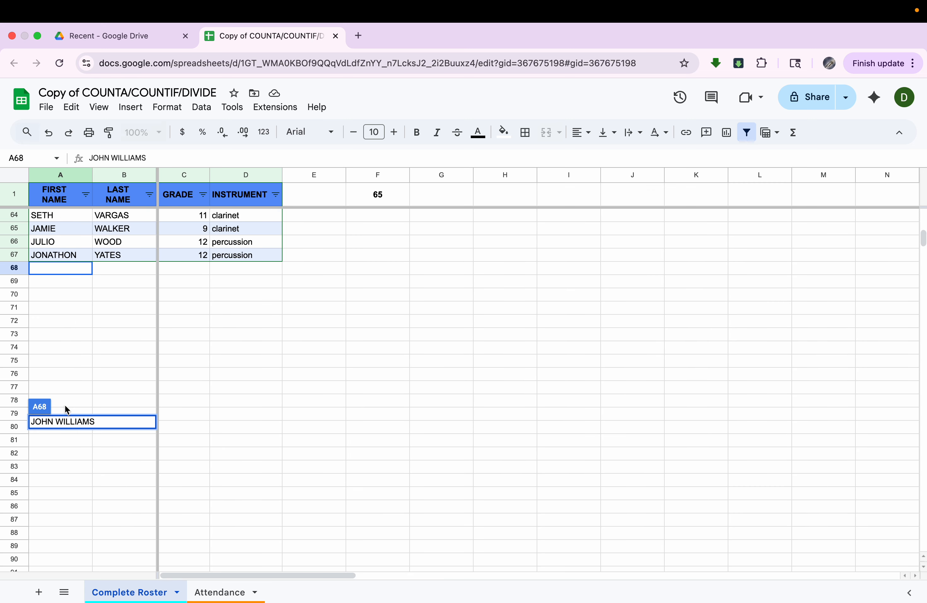
{"action": "scroll", "coordinate": [47, 556], "scroll_direction": "up", "scroll_amount": 2}
{"action": "key", "text": "BackSpace"}
{"action": "key", "text": "BackSpace"}
{"action": "key", "text": "BackSpace"}
{"action": "key", "text": "BackSpace"}
{"action": "key", "text": "BackSpace"}
{"action": "key", "text": "BackSpace"}
{"action": "key", "text": "BackSpace"}
{"action": "key", "text": "BackSpace"}
{"action": "key", "text": "BackSpace"}
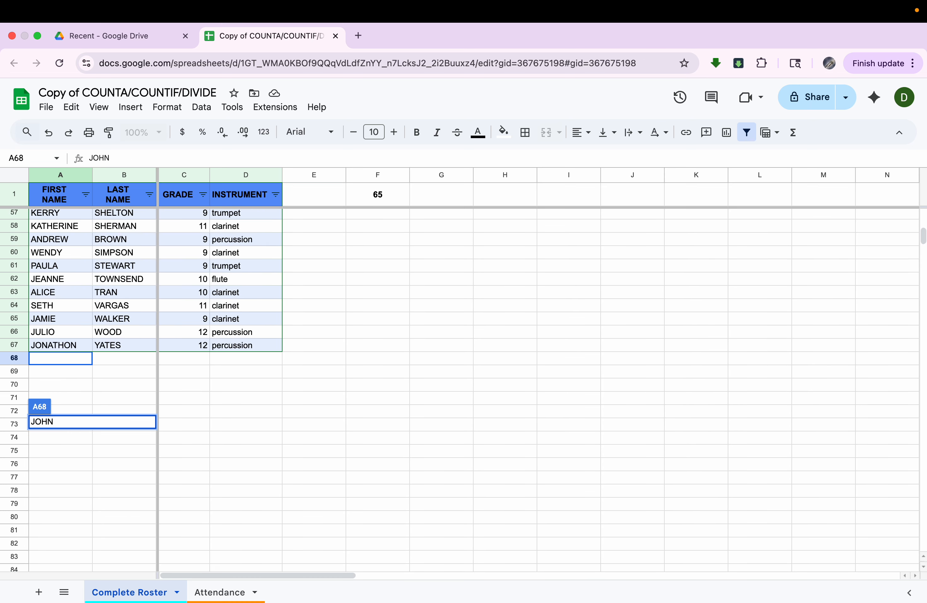
{"action": "key", "text": "Tab"}
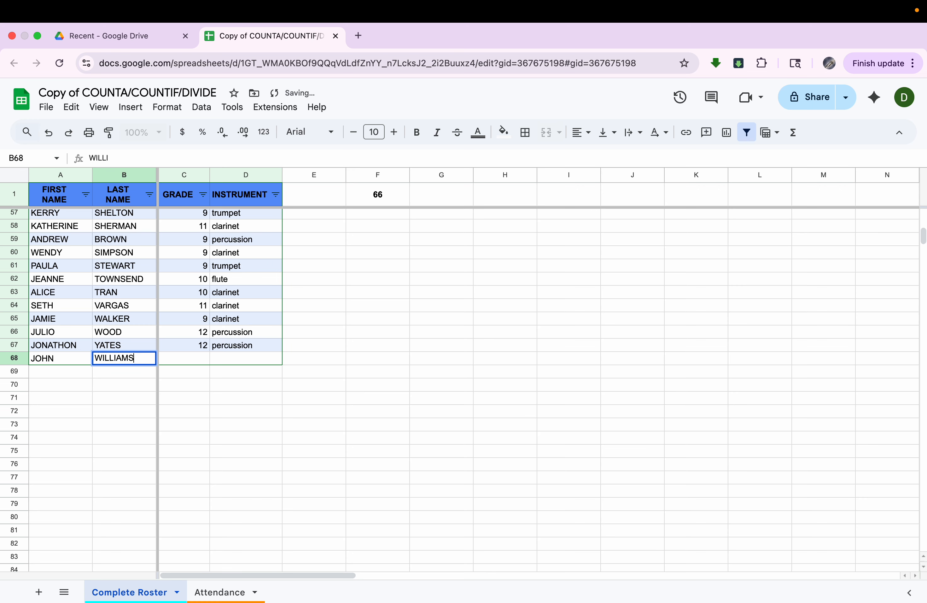
{"action": "key", "text": "Return"}
{"action": "left_click", "coordinate": [403, 199]}
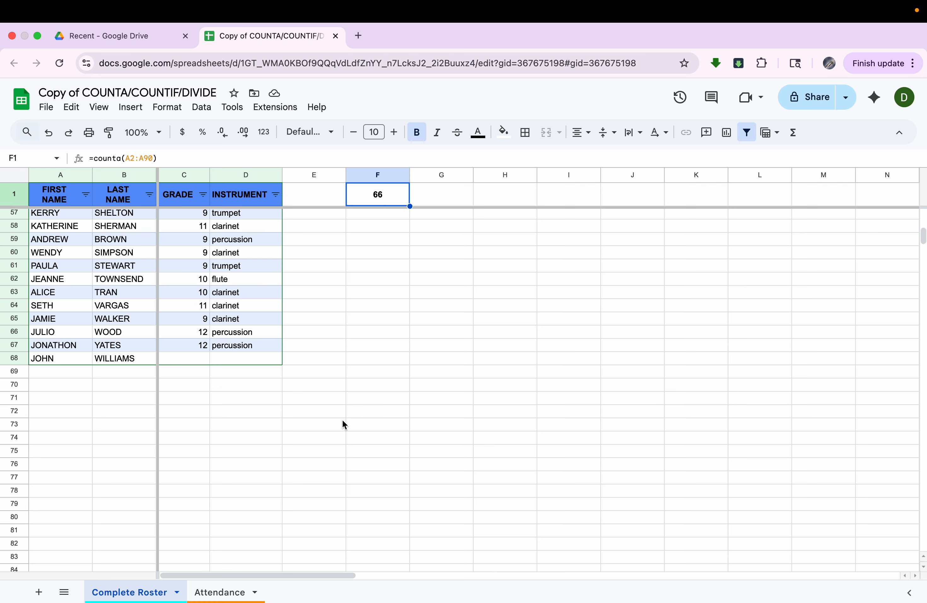
{"action": "left_click", "coordinate": [220, 593]}
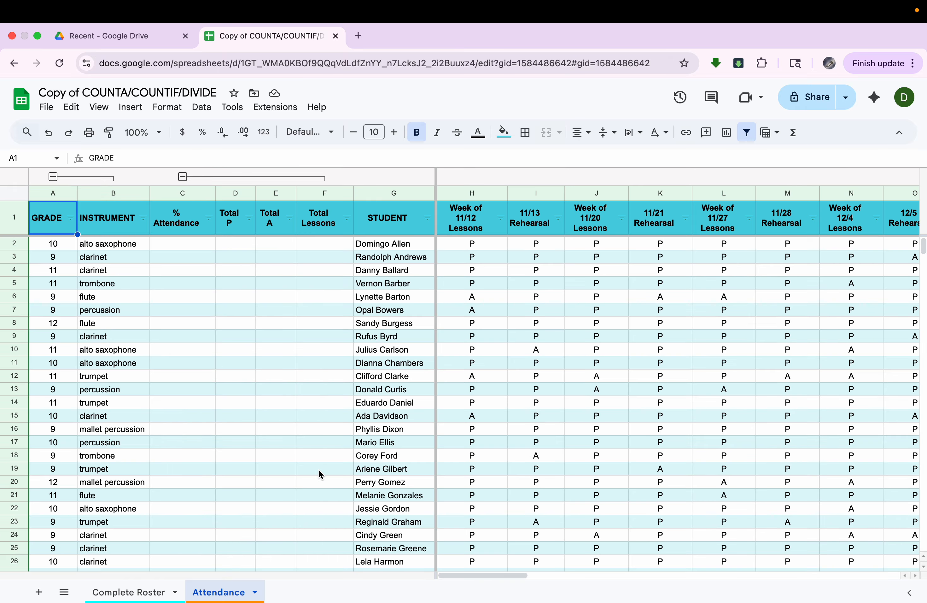
- Bring the Present, Absent and Present vs. all absences rows into view and select the week 11/12 Present cell
{"action": "scroll", "coordinate": [420, 410], "scroll_direction": "right", "scroll_amount": 2}
{"action": "scroll", "coordinate": [420, 410], "scroll_direction": "left", "scroll_amount": 2}
{"action": "scroll", "coordinate": [420, 410], "scroll_direction": "down", "scroll_amount": 5}
{"action": "scroll", "coordinate": [420, 410], "scroll_direction": "down", "scroll_amount": 10}
{"action": "scroll", "coordinate": [423, 392], "scroll_direction": "up", "scroll_amount": 15}
{"action": "left_click", "coordinate": [481, 228]}
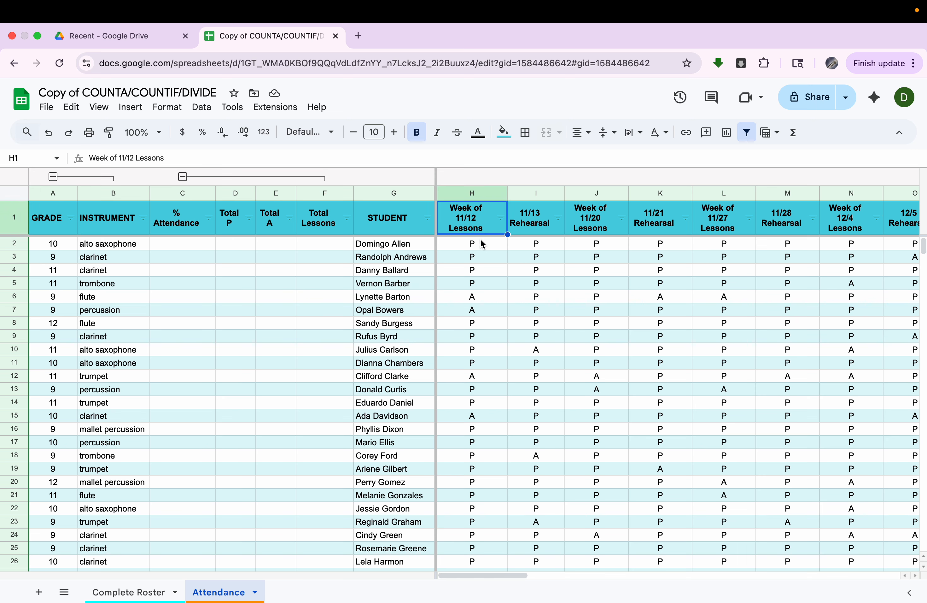
{"action": "scroll", "coordinate": [469, 342], "scroll_direction": "down", "scroll_amount": 15}
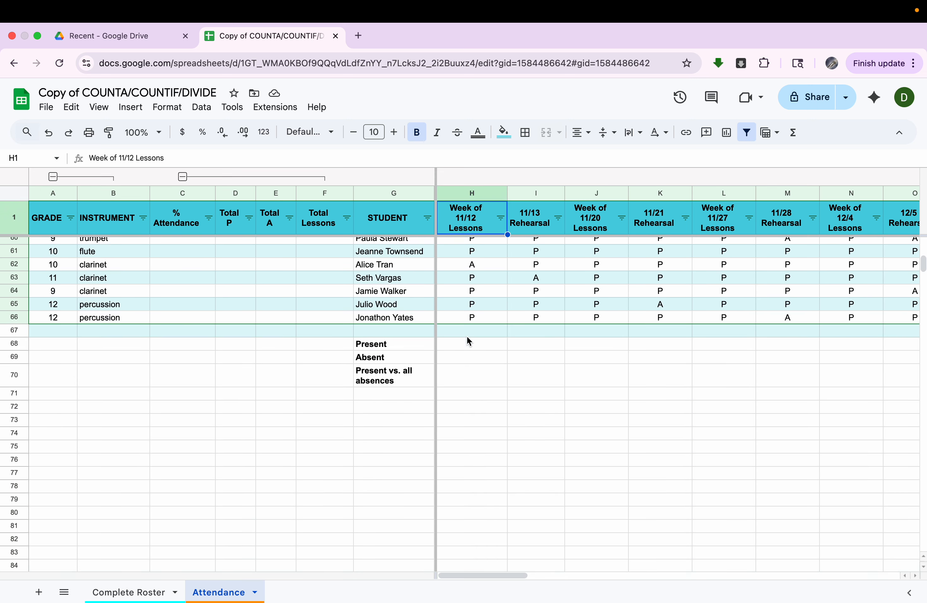
{"action": "left_click", "coordinate": [471, 348]}
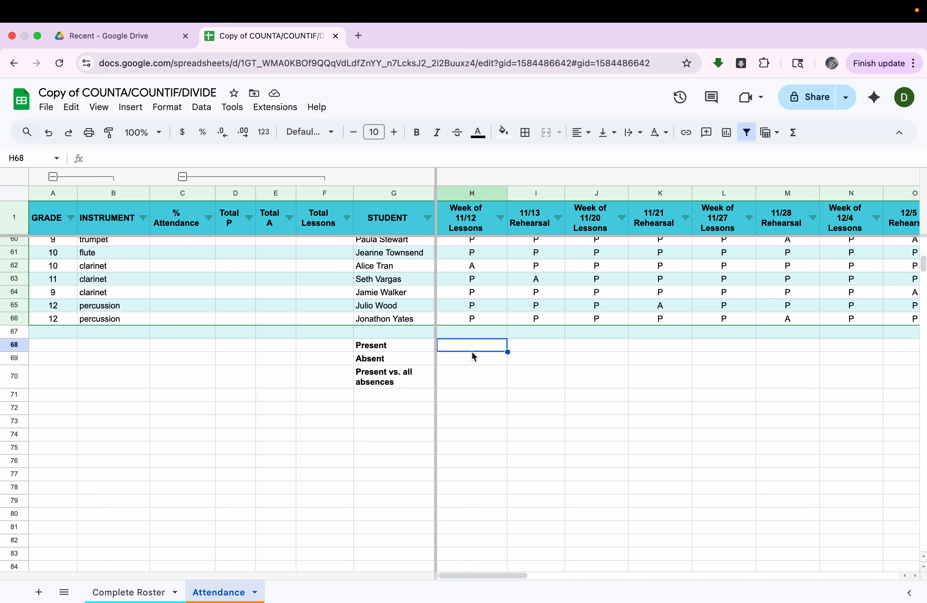
{"action": "scroll", "coordinate": [472, 352], "scroll_direction": "up", "scroll_amount": 15}
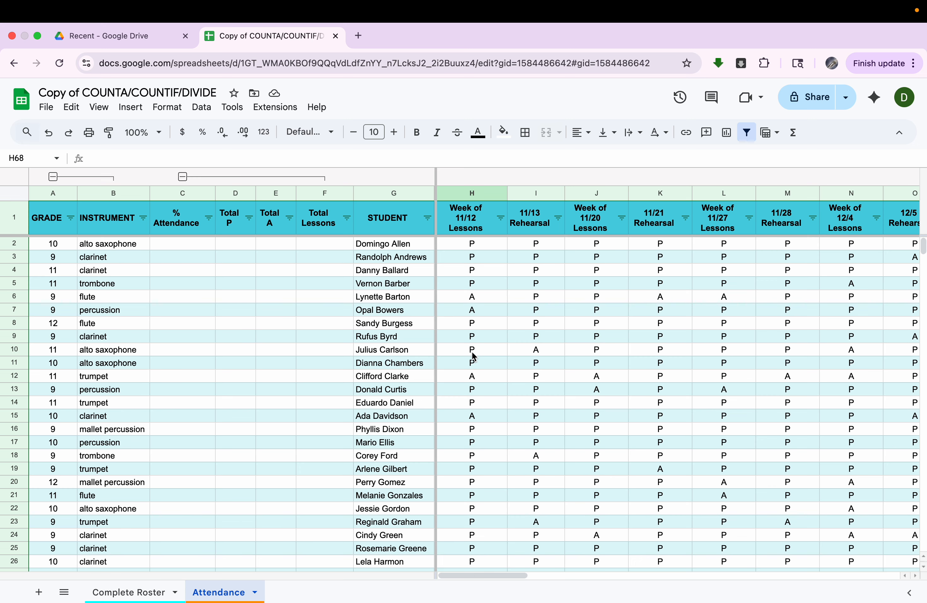
{"action": "scroll", "coordinate": [474, 356], "scroll_direction": "down", "scroll_amount": 14}
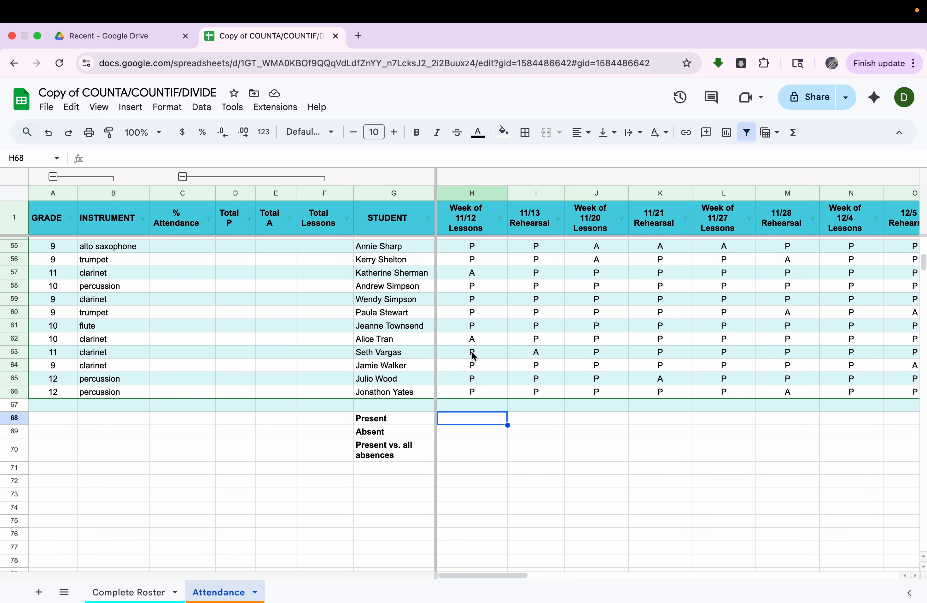
- Enter =COUNTIF(H2:H66,"P") in H68, giving 55 present for week 11/12
{"action": "type", "text": "=COUN"}
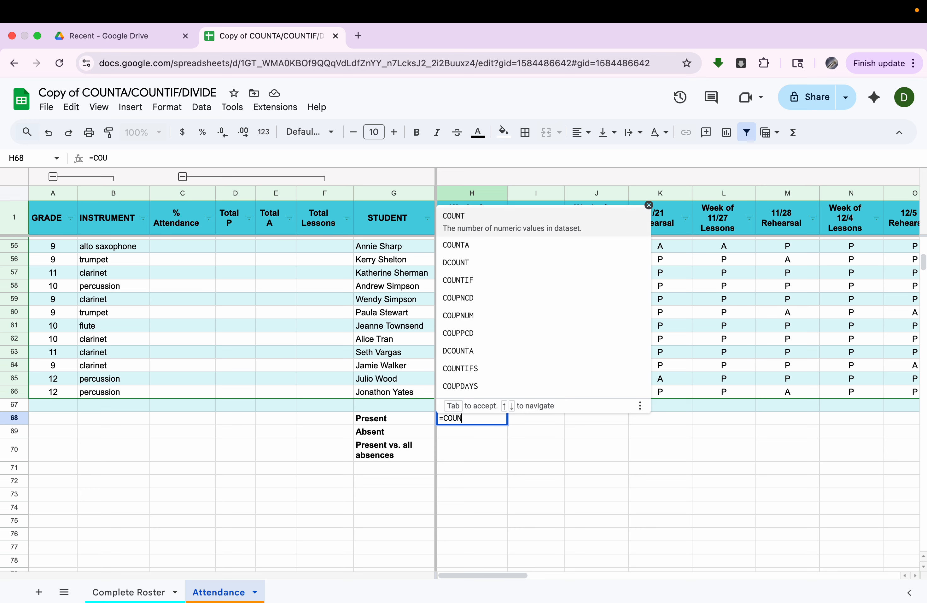
{"action": "type", "text": "TIF"}
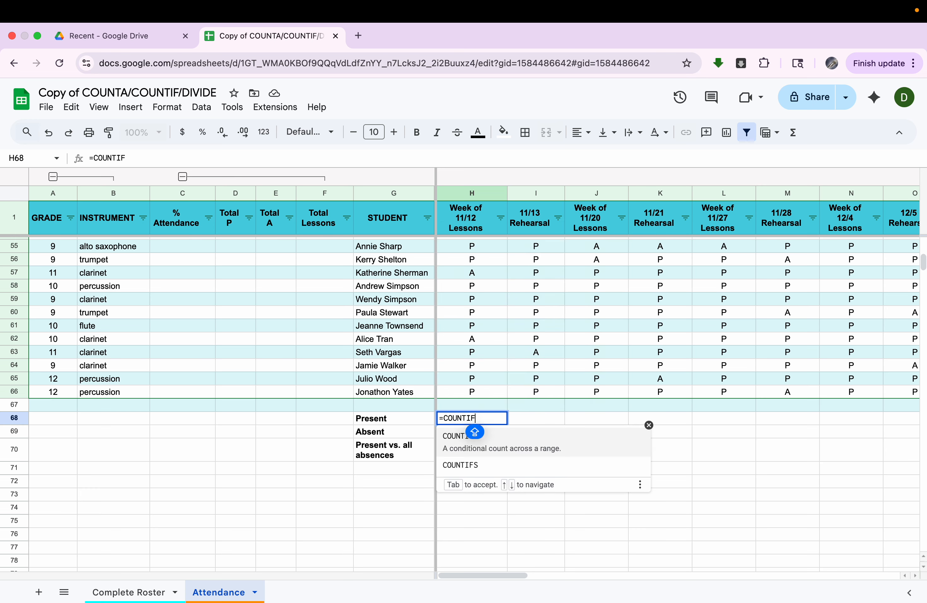
{"action": "type", "text": "("}
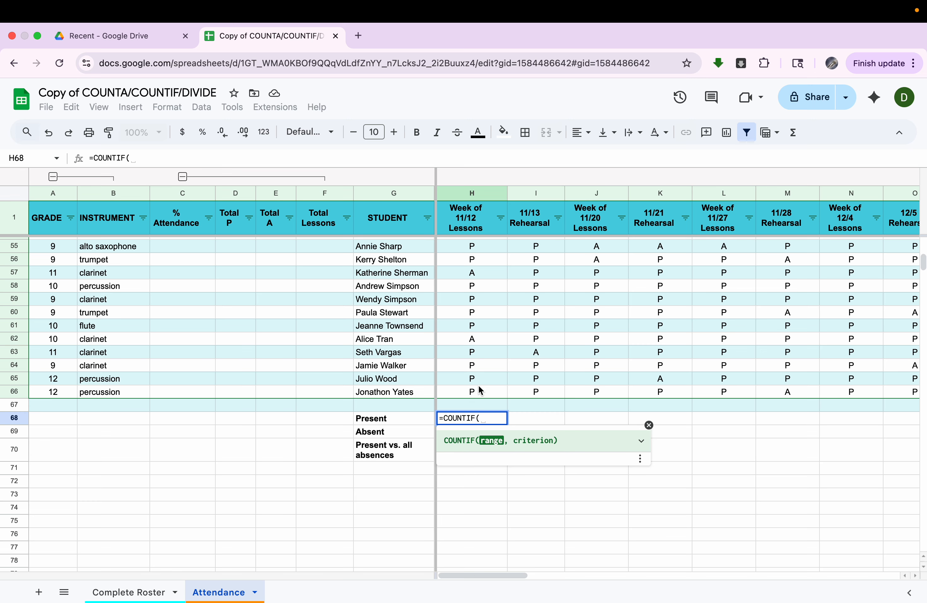
{"action": "scroll", "coordinate": [480, 389], "scroll_direction": "up", "scroll_amount": 15}
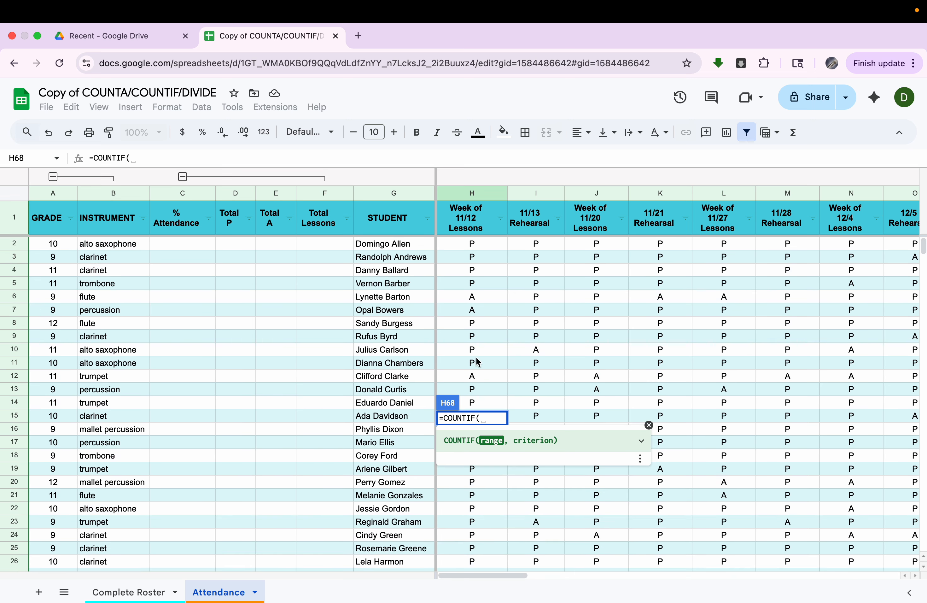
{"action": "left_click", "coordinate": [482, 248]}
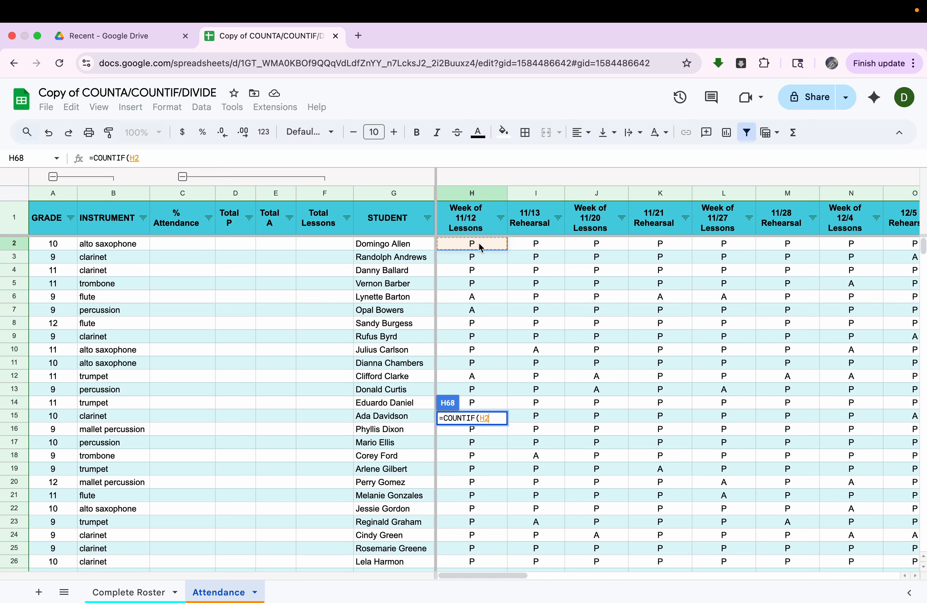
{"action": "left_click_drag", "start_coordinate": [481, 248], "coordinate": [455, 294]}
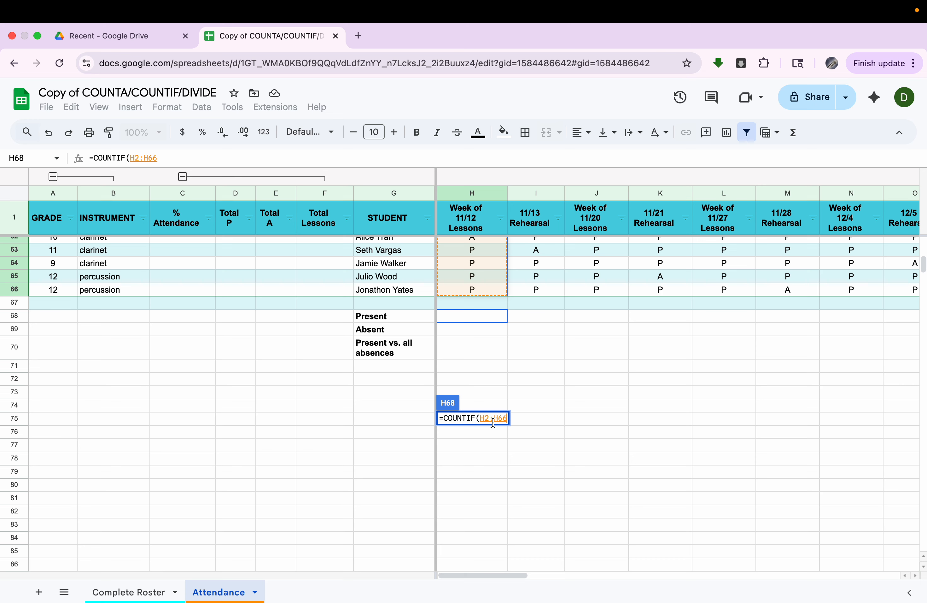
{"action": "type", "text": ","}
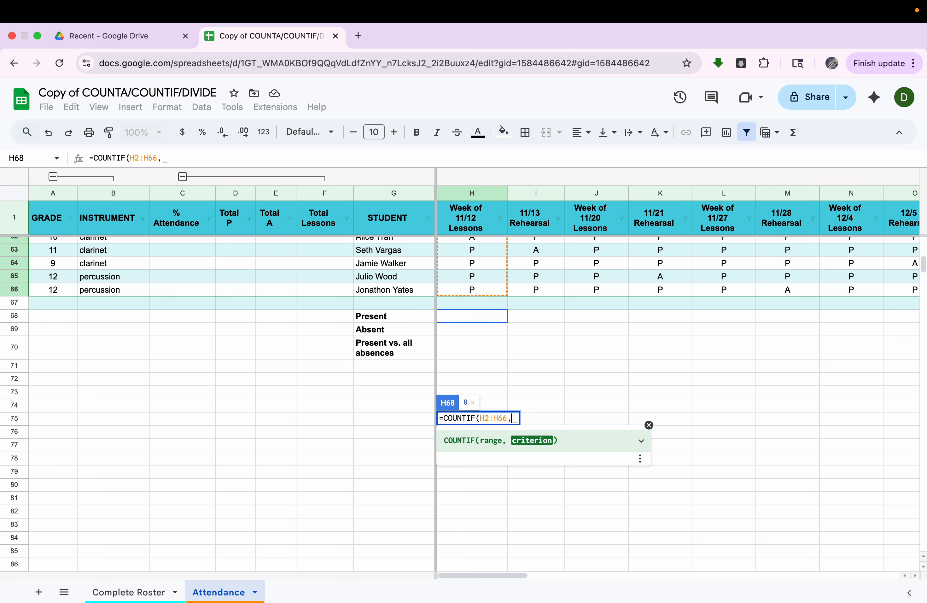
{"action": "type", "text": "\"P"}
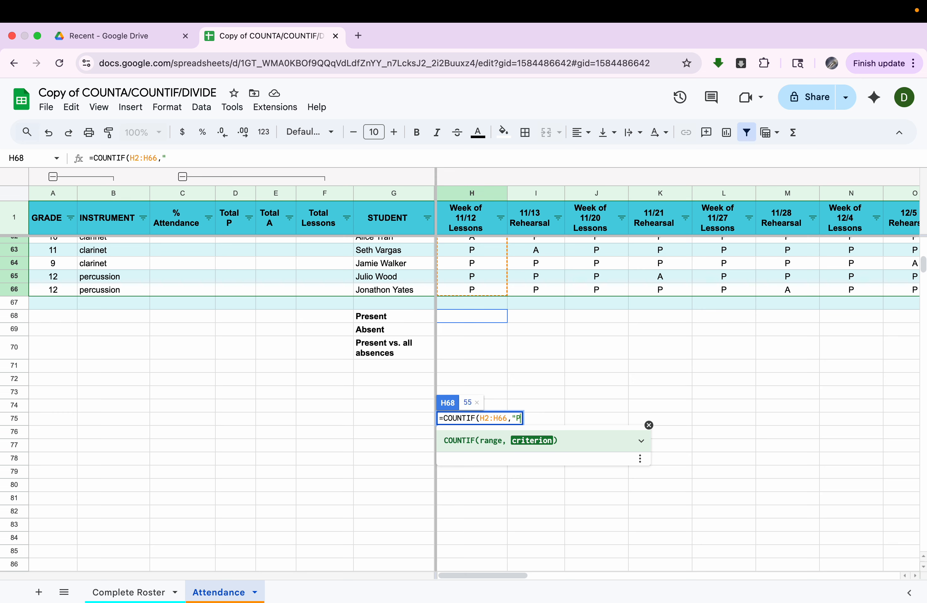
{"action": "type", "text": "\""}
{"action": "key", "text": "Return"}
{"action": "left_click", "coordinate": [543, 410]}
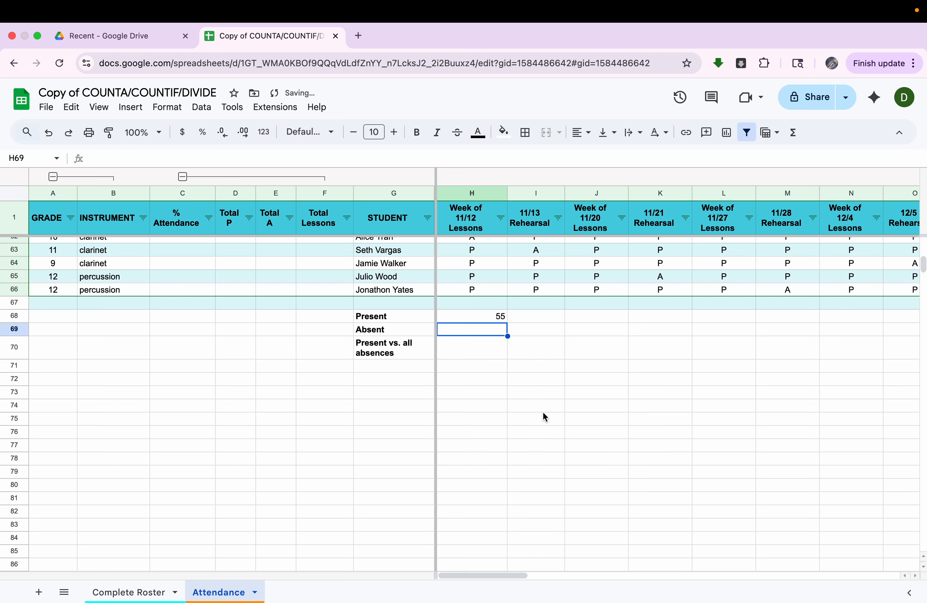
{"action": "left_click", "coordinate": [490, 316]}
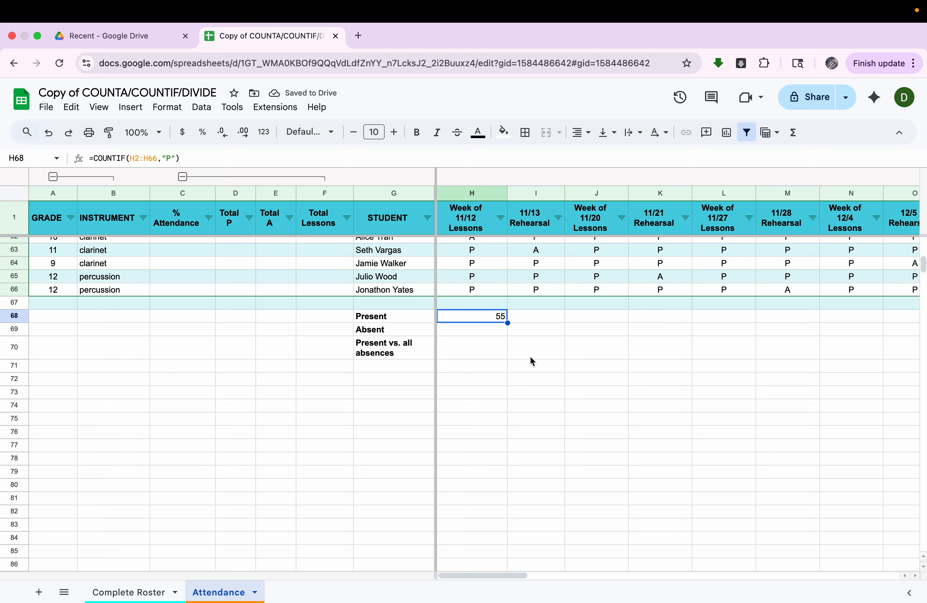
- Copy H68's Present COUNTIF formula across row 68 through column Z
{"action": "left_click_drag", "start_coordinate": [508, 322], "coordinate": [748, 316]}
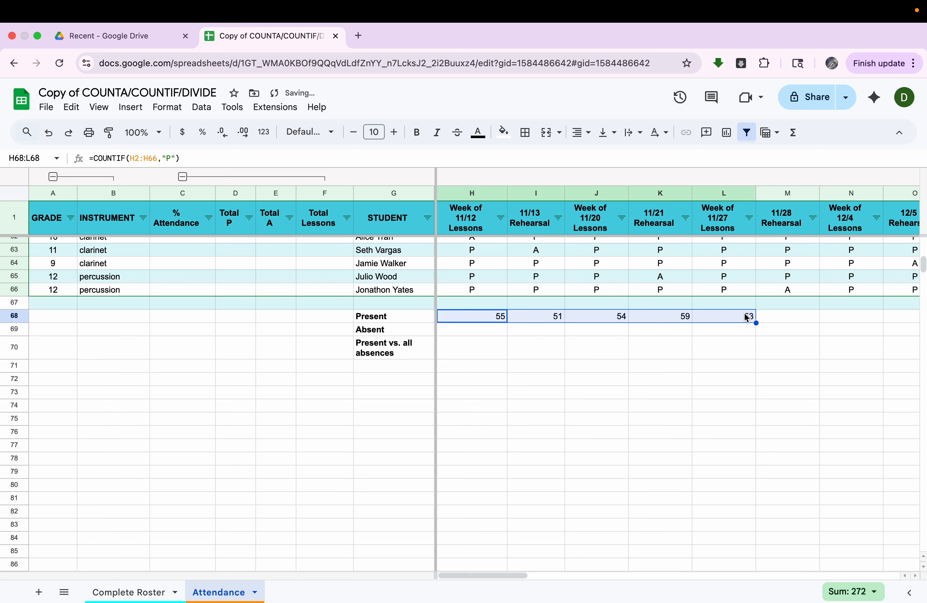
{"action": "left_click_drag", "start_coordinate": [696, 332], "coordinate": [815, 335]}
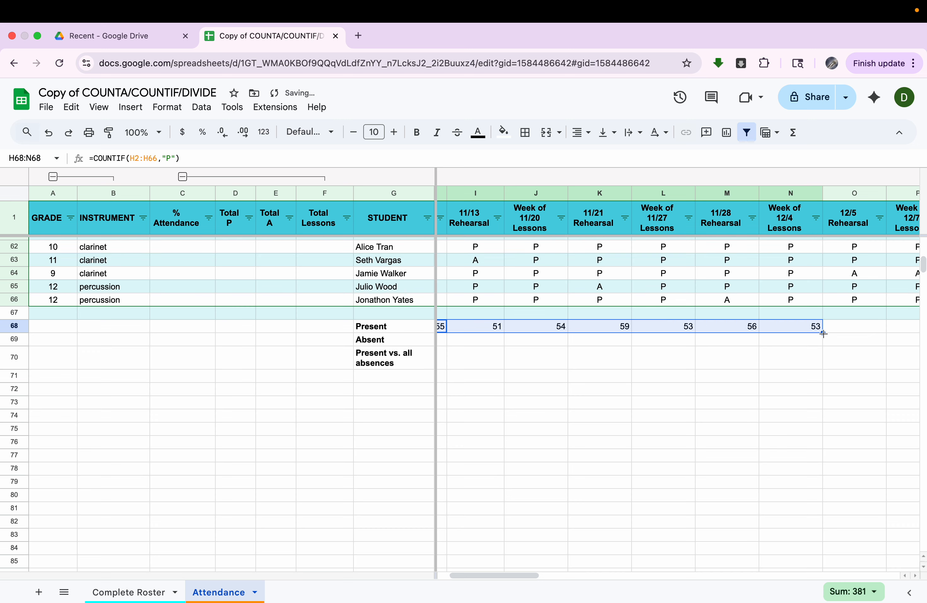
{"action": "scroll", "coordinate": [824, 334], "scroll_direction": "right", "scroll_amount": 5}
{"action": "left_click_drag", "start_coordinate": [672, 339], "coordinate": [891, 340]}
{"action": "scroll", "coordinate": [890, 340], "scroll_direction": "right", "scroll_amount": 10}
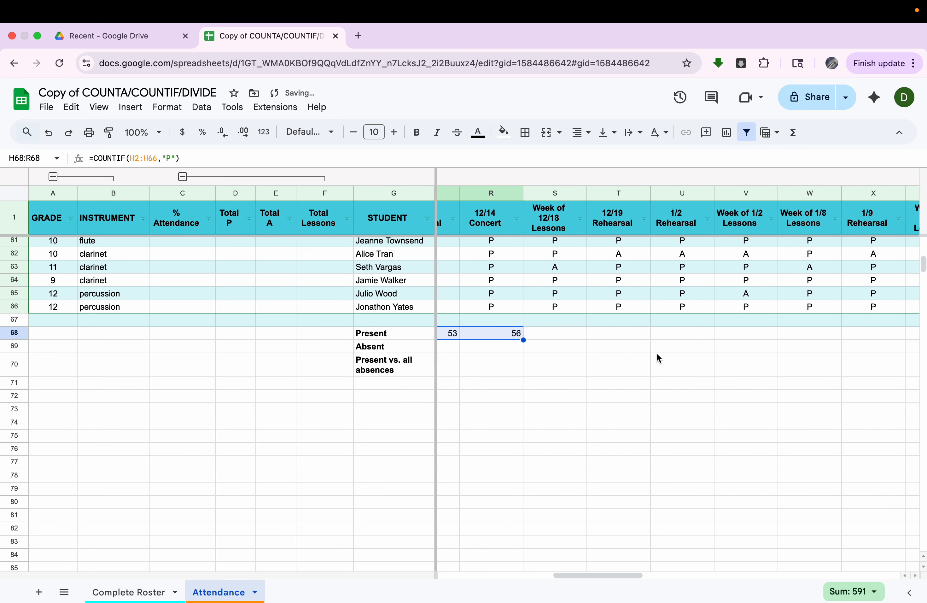
{"action": "left_click_drag", "start_coordinate": [523, 340], "coordinate": [900, 352]}
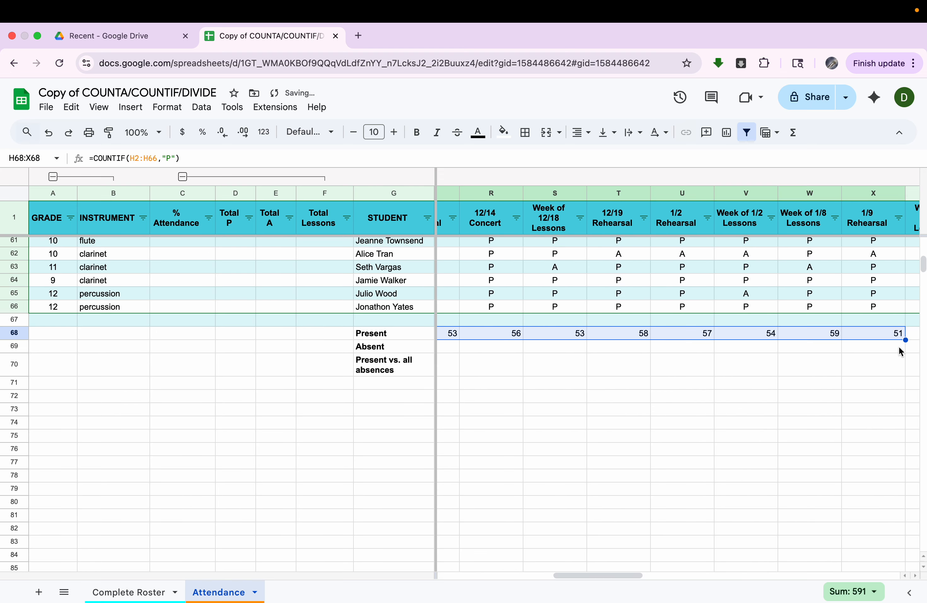
{"action": "scroll", "coordinate": [899, 347], "scroll_direction": "right", "scroll_amount": 10}
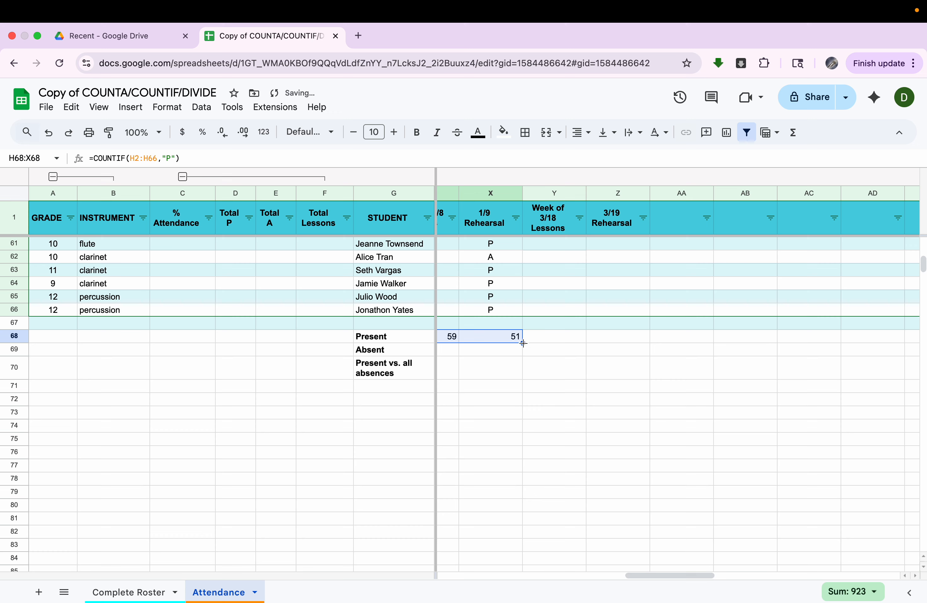
{"action": "left_click_drag", "start_coordinate": [523, 343], "coordinate": [595, 341]}
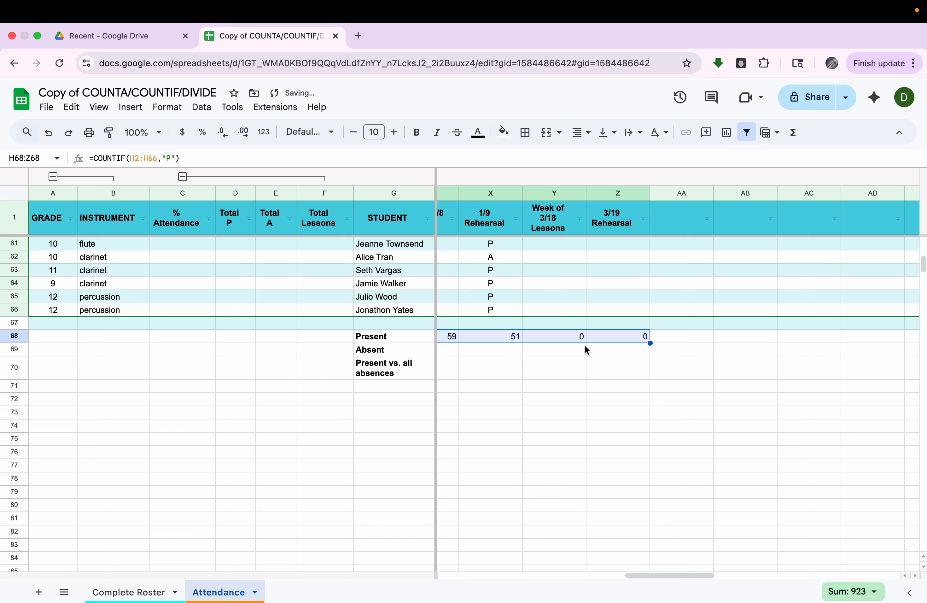
- Check the copied count in X68, then return to the Absent cell H69
{"action": "scroll", "coordinate": [586, 347], "scroll_direction": "left", "scroll_amount": 5}
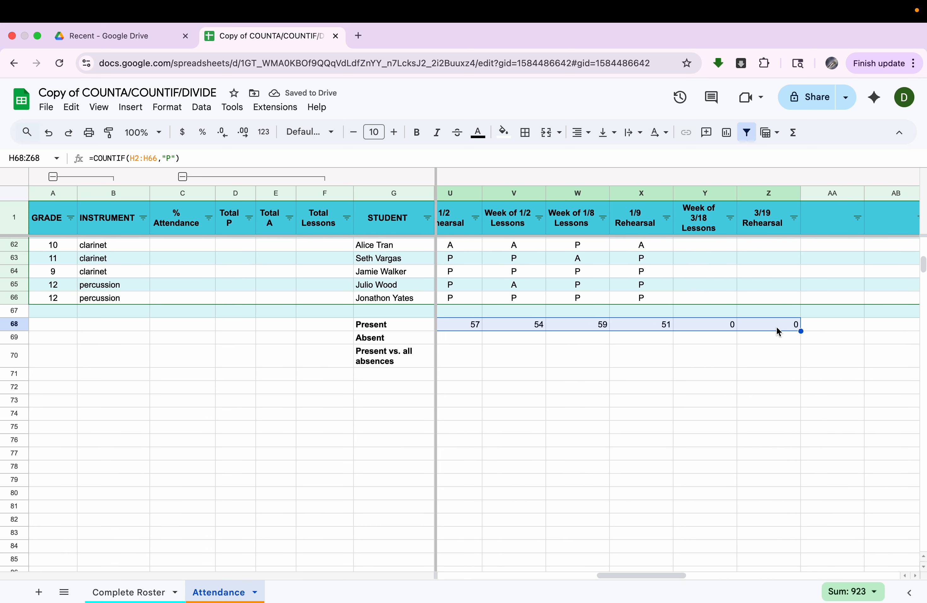
{"action": "left_click", "coordinate": [779, 329]}
{"action": "left_click", "coordinate": [658, 327]}
{"action": "scroll", "coordinate": [660, 331], "scroll_direction": "left", "scroll_amount": 1}
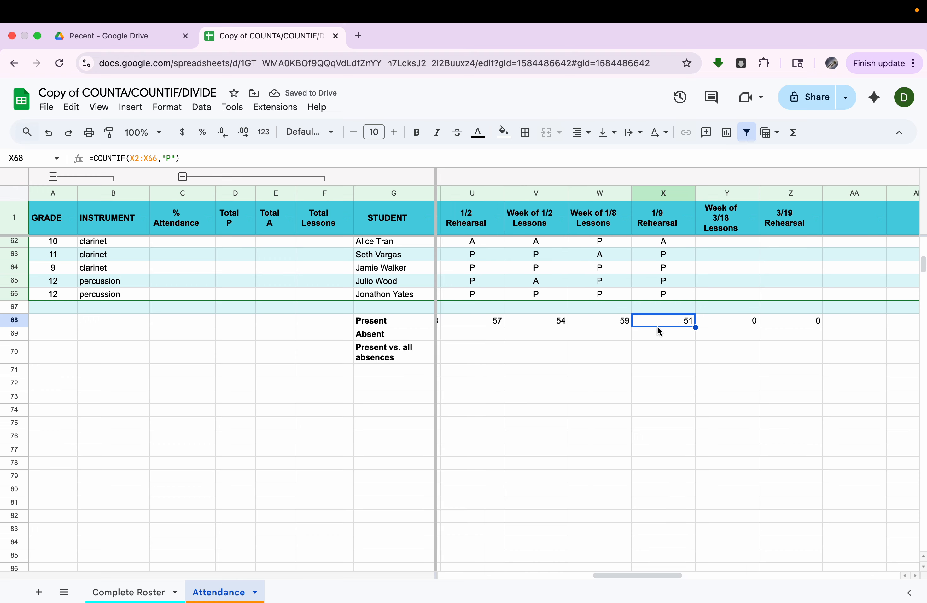
{"action": "scroll", "coordinate": [657, 326], "scroll_direction": "left", "scroll_amount": 1}
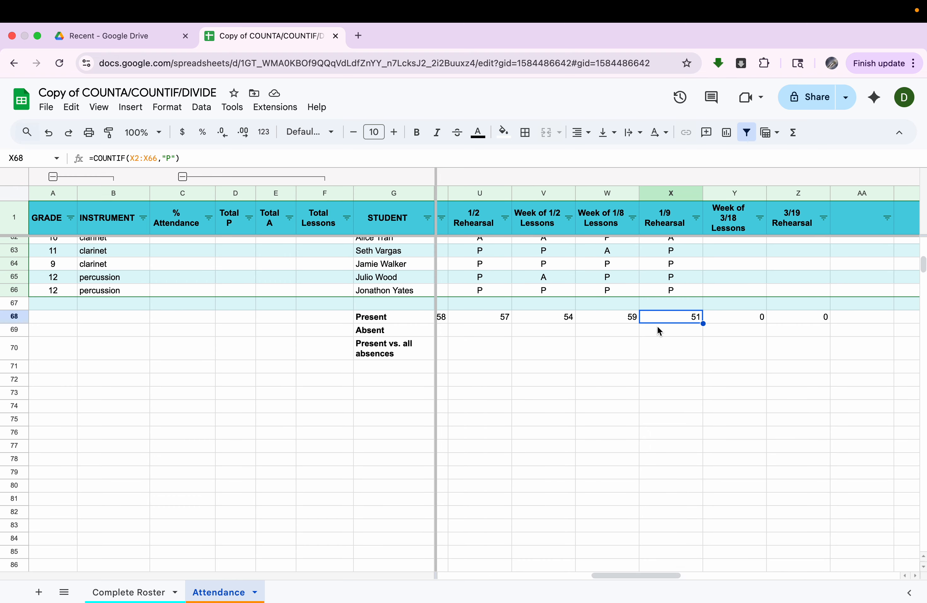
{"action": "scroll", "coordinate": [661, 325], "scroll_direction": "left", "scroll_amount": 15}
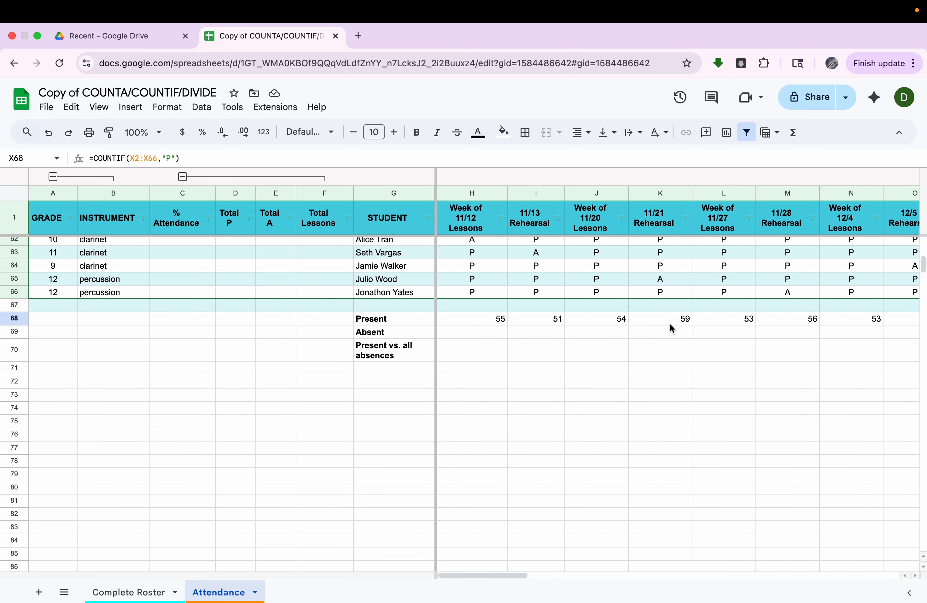
{"action": "left_click", "coordinate": [480, 333]}
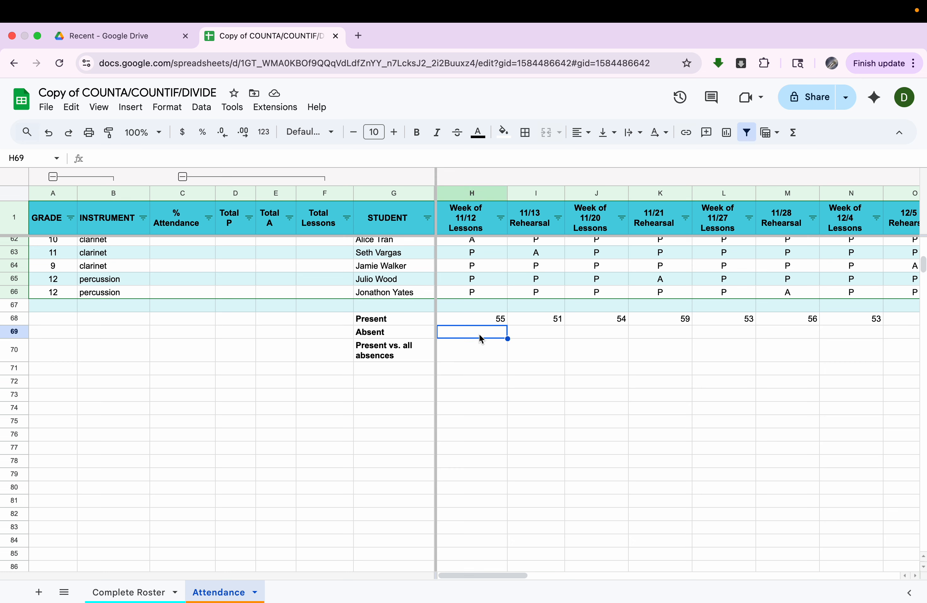
- Enter =COUNTIF(H2:H66,"A") in H69, showing 10 absences for week 11/12
{"action": "type", "text": "=countif"}
{"action": "left_click", "coordinate": [532, 358]}
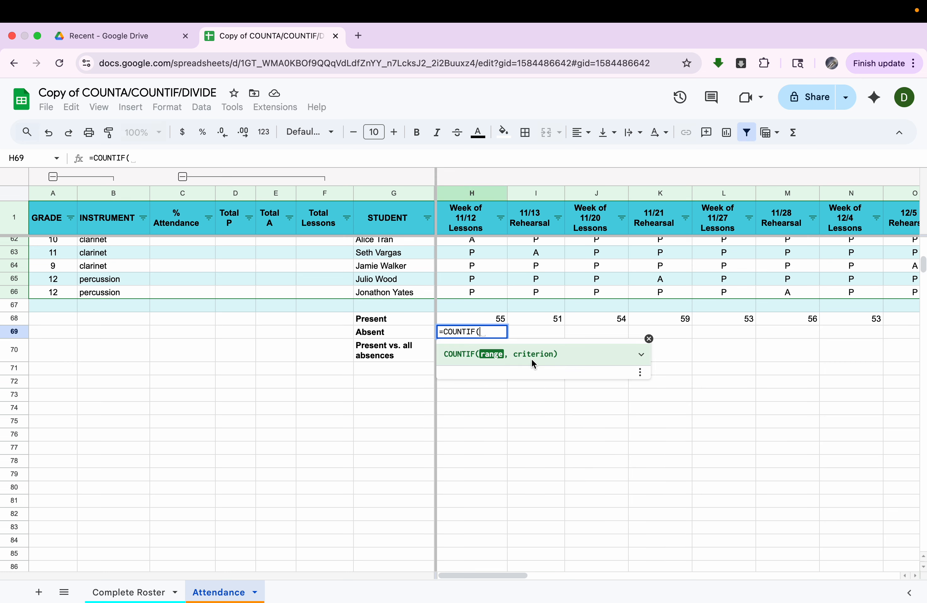
{"action": "scroll", "coordinate": [477, 323], "scroll_direction": "up", "scroll_amount": 20}
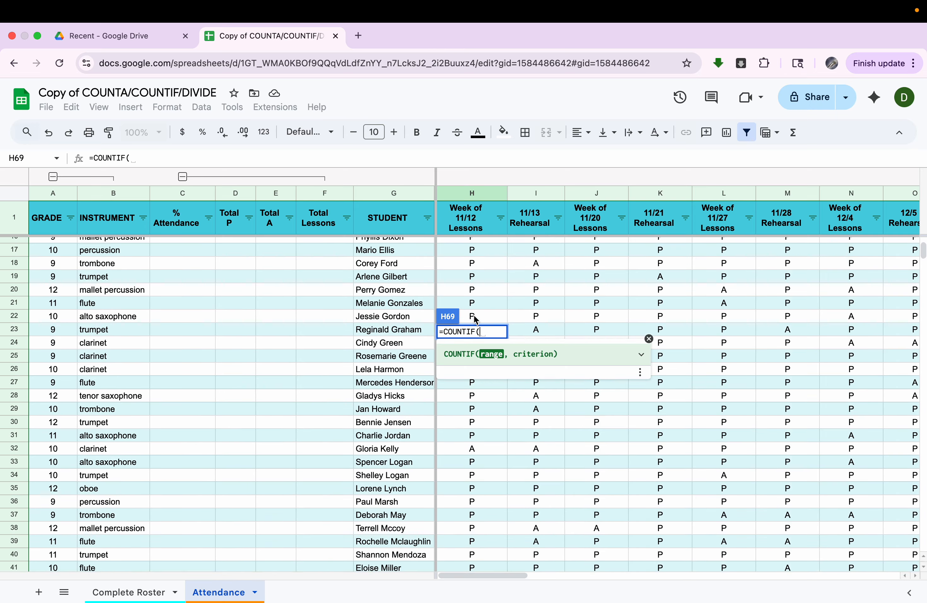
{"action": "left_click_drag", "start_coordinate": [476, 244], "coordinate": [471, 373]}
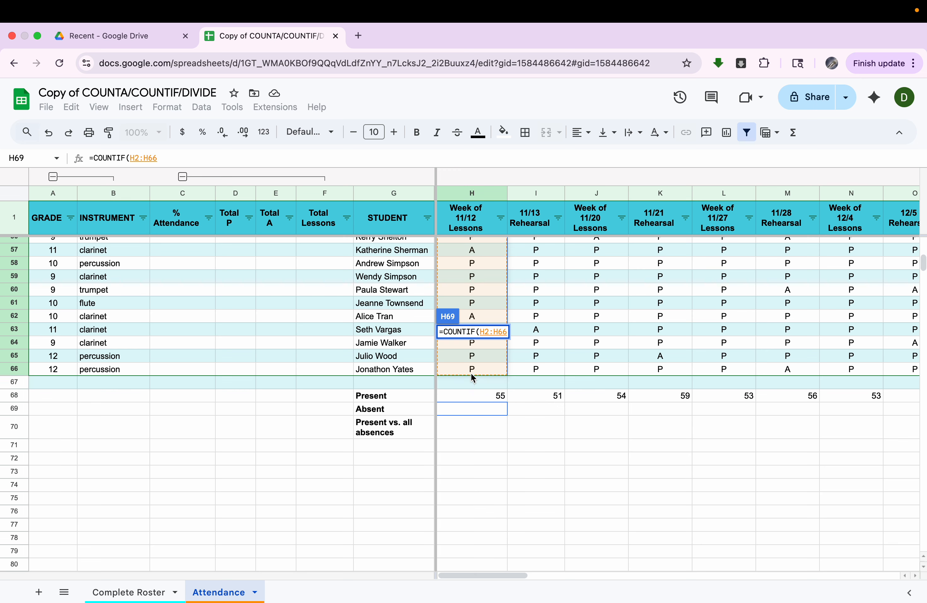
{"action": "type", "text": ",\"A"}
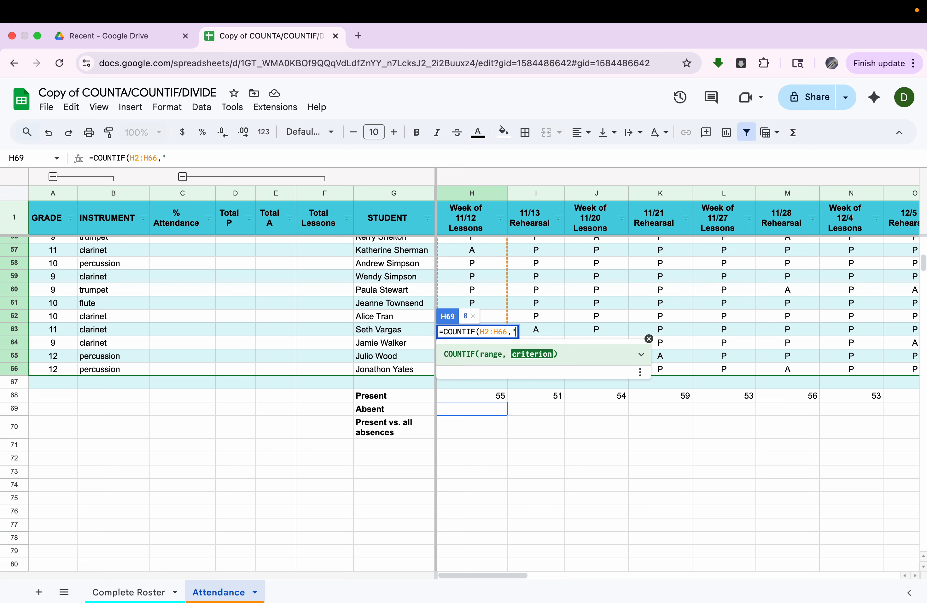
{"action": "type", "text": "\""}
{"action": "key", "text": "Return"}
{"action": "left_click", "coordinate": [504, 409]}
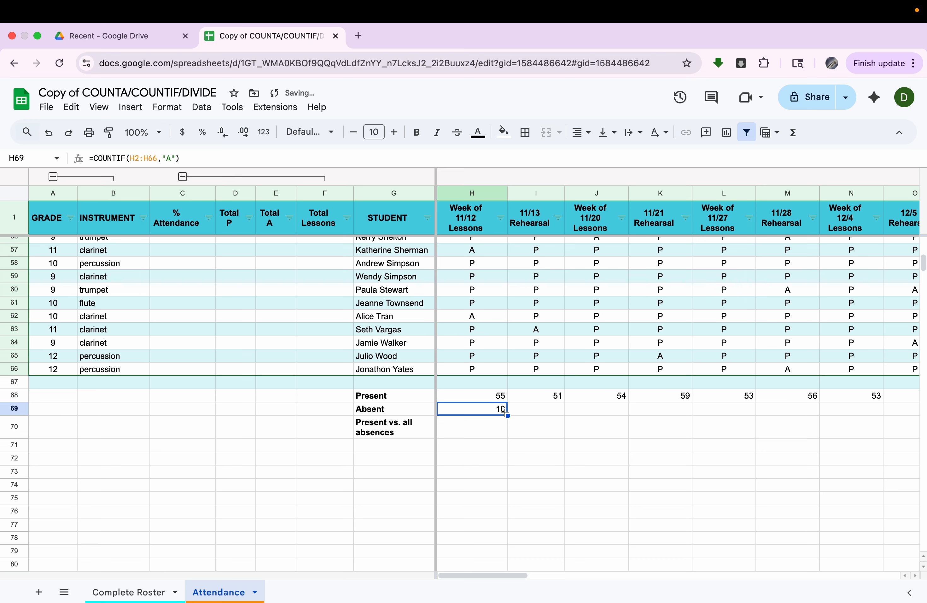
- Copy the Absent COUNTIF across row 69 through column X (10, 14, 11, 6, 12, 9, 12)
{"action": "left_click_drag", "start_coordinate": [506, 415], "coordinate": [905, 403]}
{"action": "scroll", "coordinate": [905, 403], "scroll_direction": "right", "scroll_amount": 5}
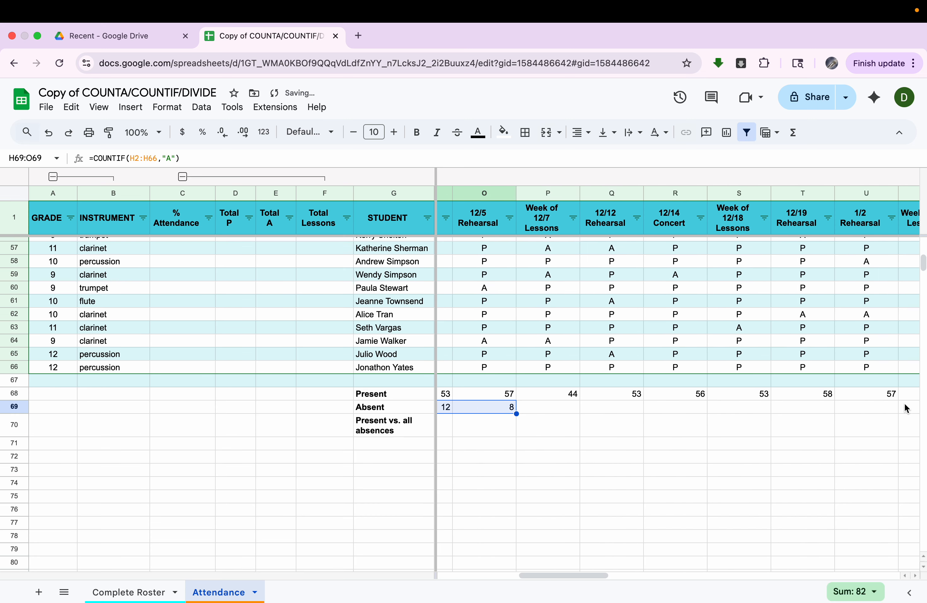
{"action": "left_click_drag", "start_coordinate": [516, 413], "coordinate": [824, 412]}
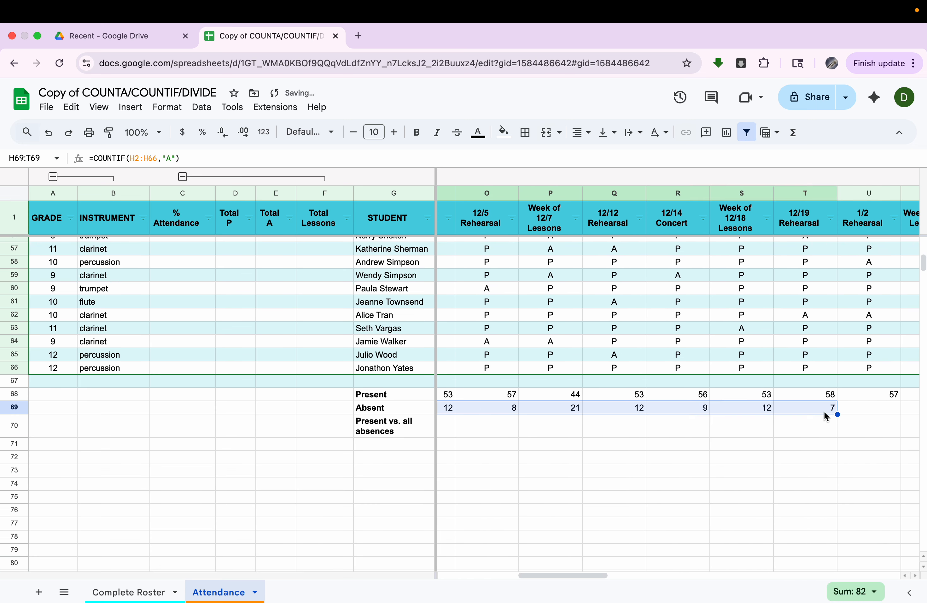
{"action": "scroll", "coordinate": [824, 414], "scroll_direction": "right", "scroll_amount": 3}
{"action": "left_click_drag", "start_coordinate": [672, 418], "coordinate": [869, 425]}
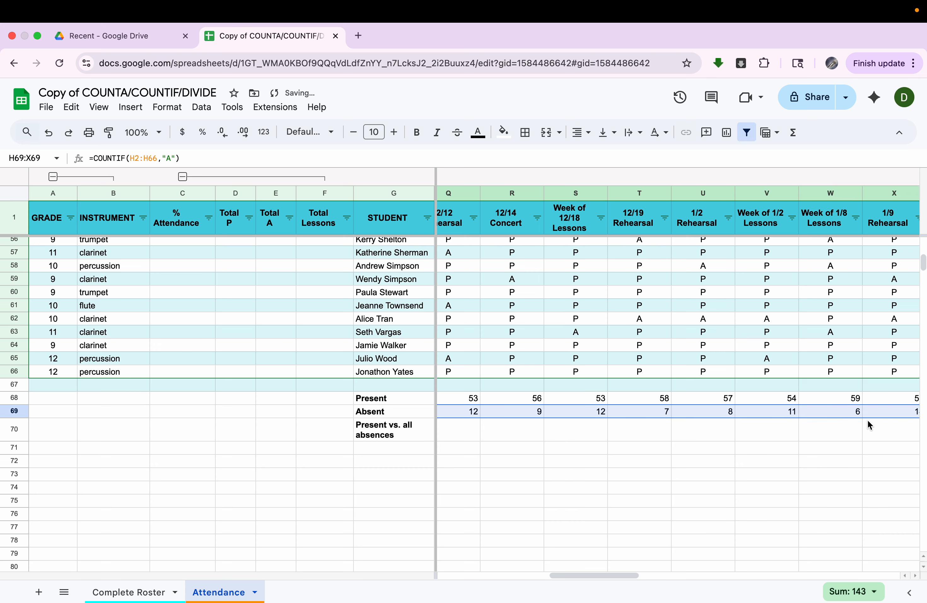
{"action": "scroll", "coordinate": [869, 425], "scroll_direction": "right", "scroll_amount": 3}
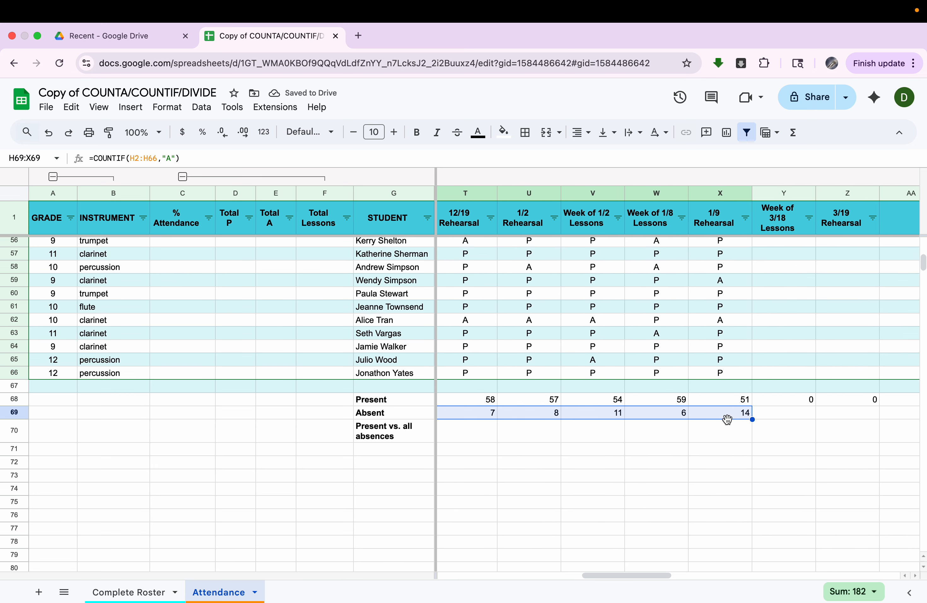
{"action": "left_click", "coordinate": [717, 418]}
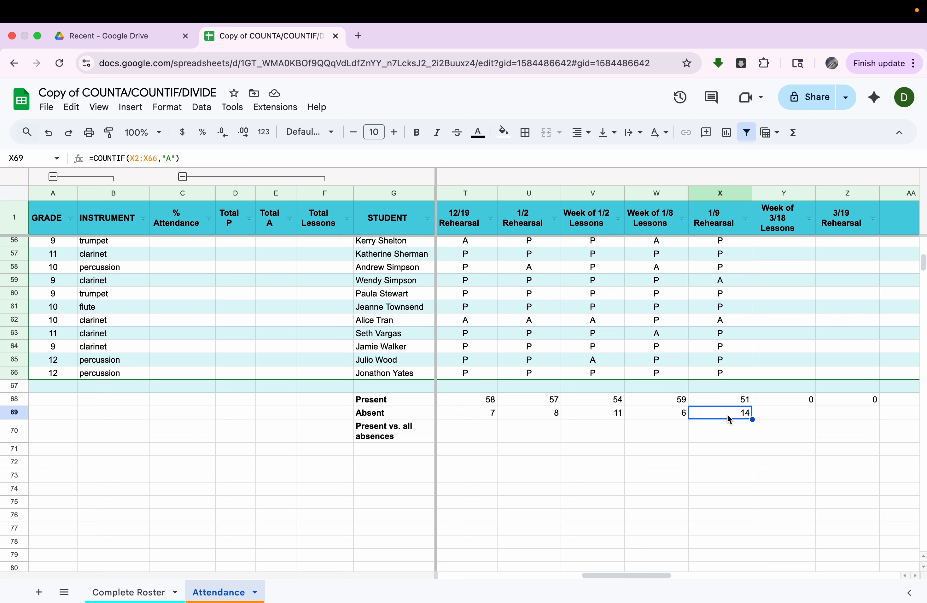
{"action": "scroll", "coordinate": [728, 414], "scroll_direction": "left", "scroll_amount": 10}
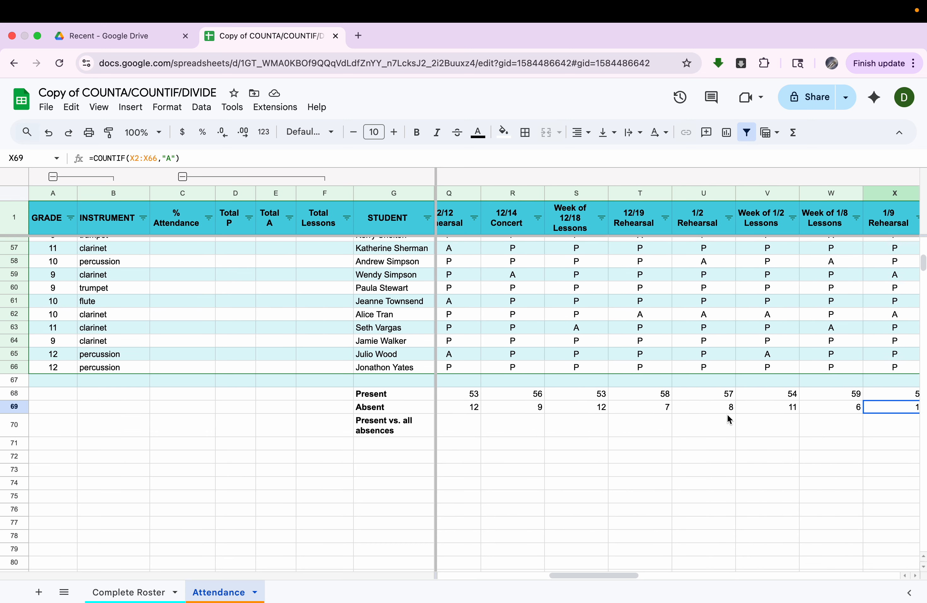
{"action": "scroll", "coordinate": [728, 413], "scroll_direction": "left", "scroll_amount": 2}
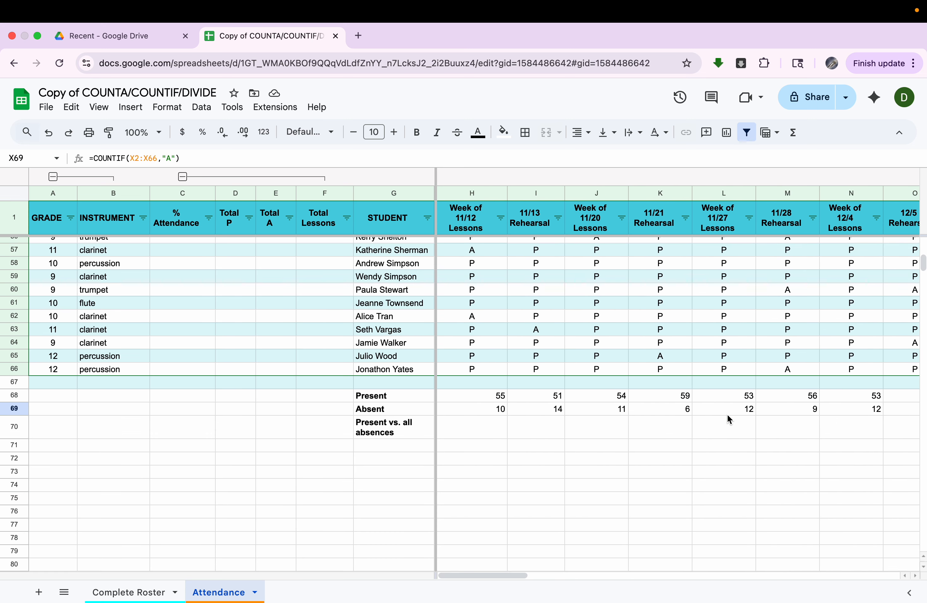
{"action": "left_click", "coordinate": [492, 411]}
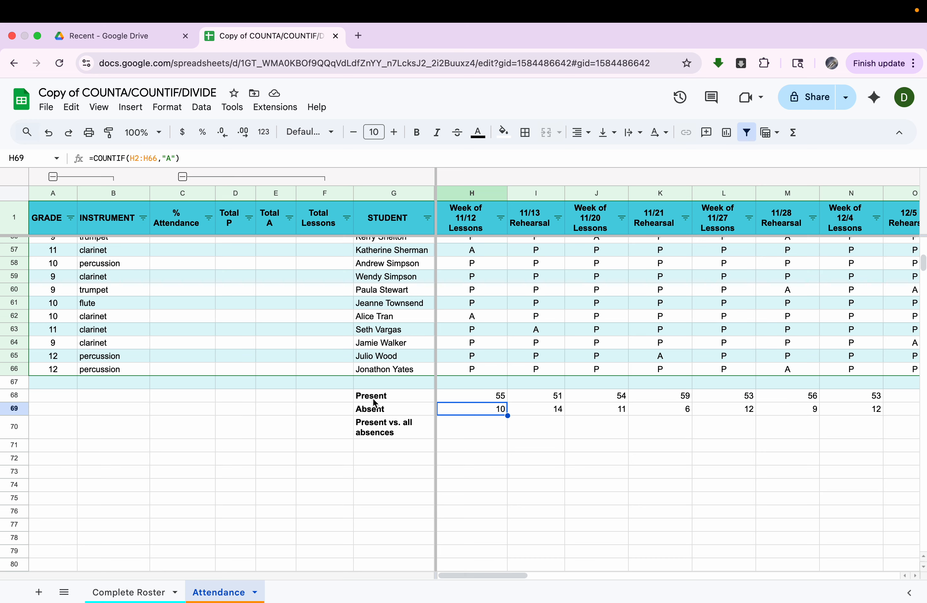
{"action": "left_click", "coordinate": [398, 434]}
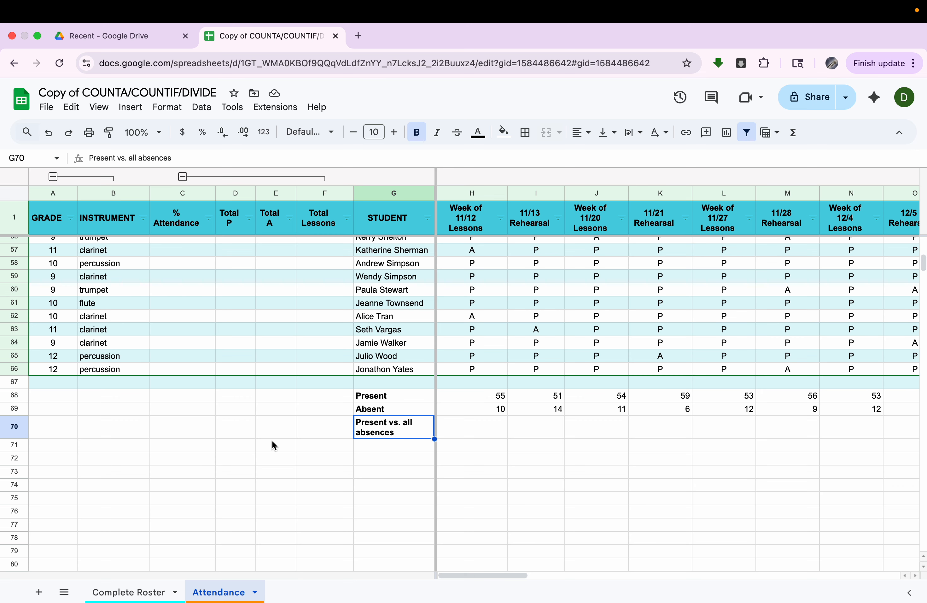
- Relabel G70 as 'All Students'
{"action": "key", "text": "Delete"}
{"action": "type", "text": "All Students"}
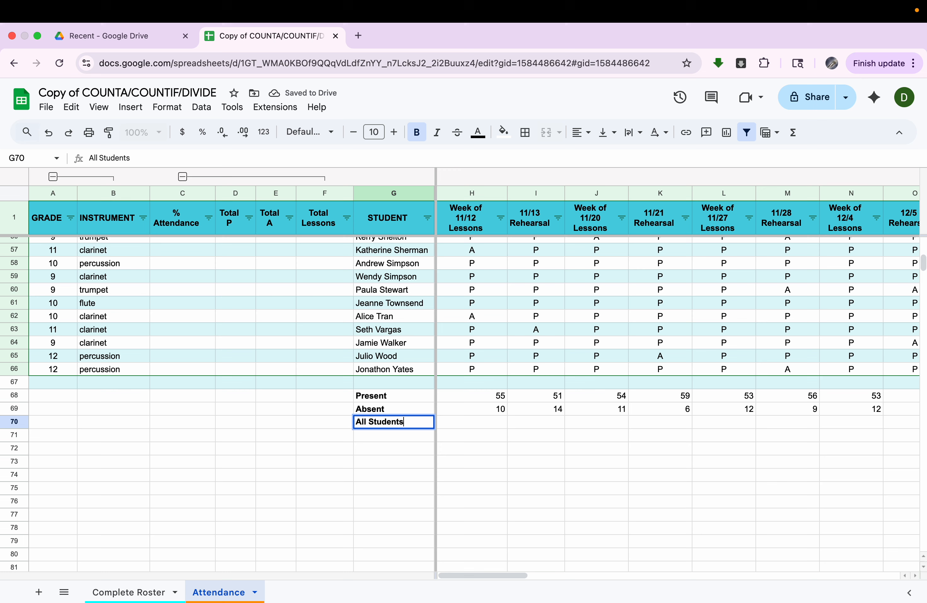
{"action": "left_click", "coordinate": [380, 433]}
- Enter =H68+H69 in H70, totalling 65 students for week 11/12
{"action": "left_click", "coordinate": [498, 424]}
{"action": "type", "text": "="}
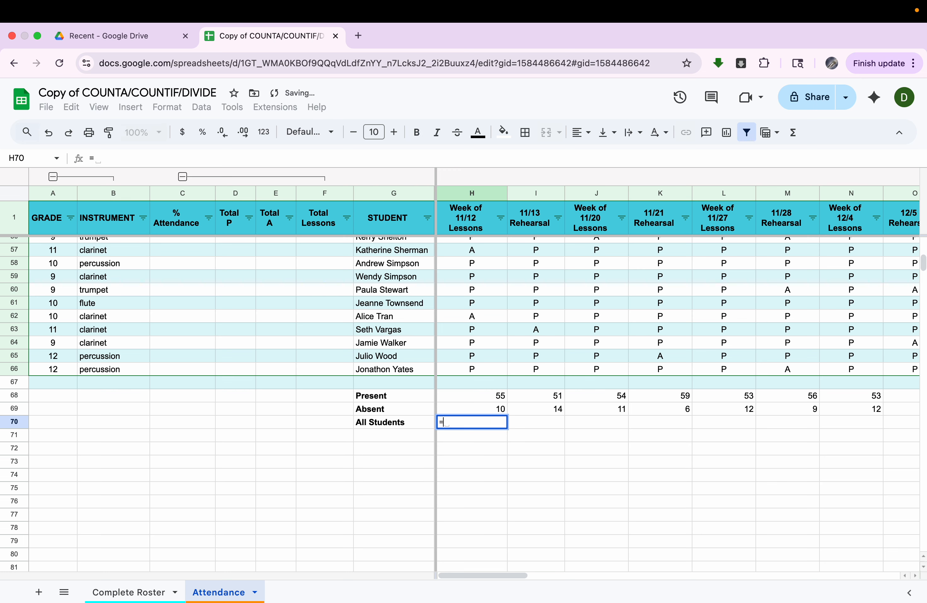
{"action": "left_click", "coordinate": [492, 396]}
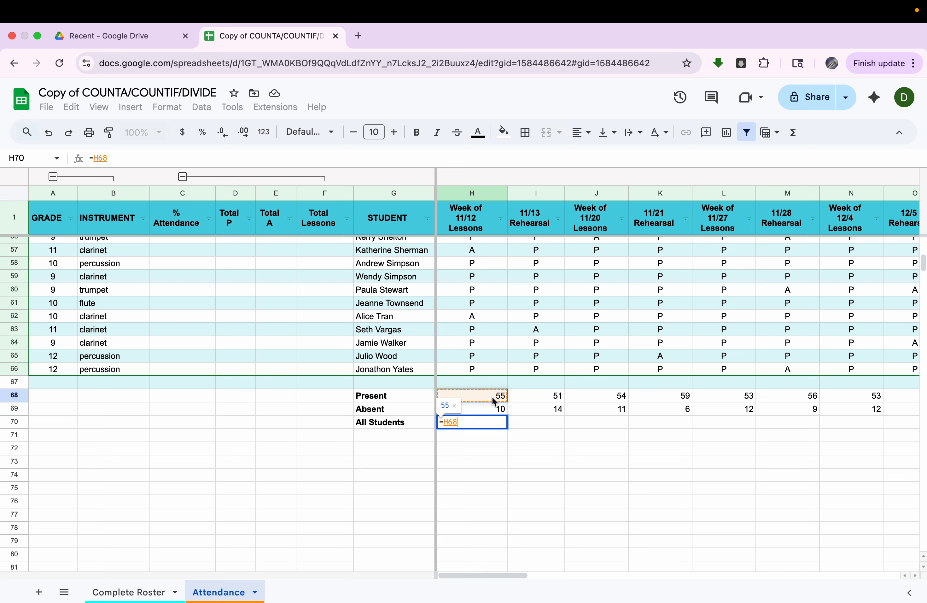
{"action": "type", "text": "+"}
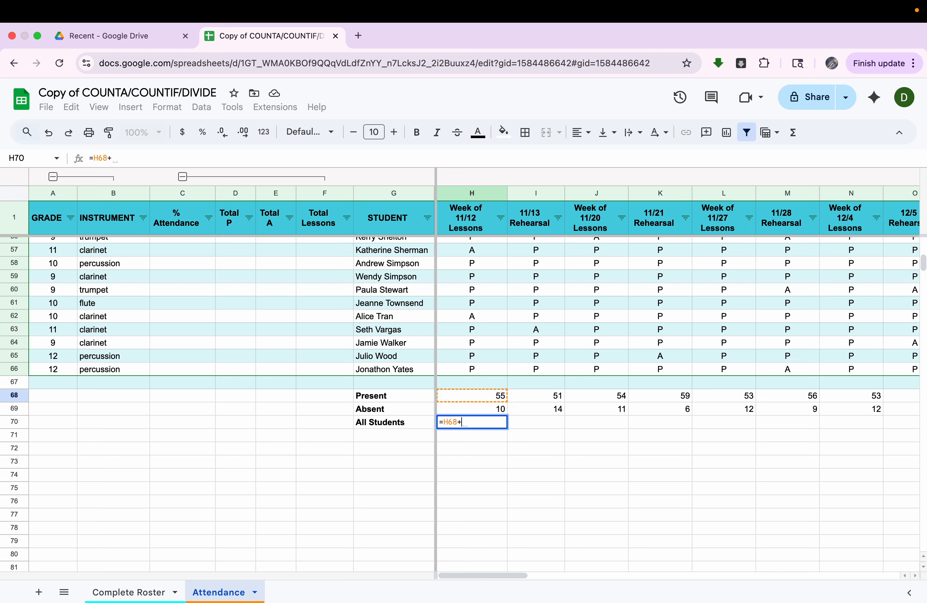
{"action": "left_click", "coordinate": [492, 411]}
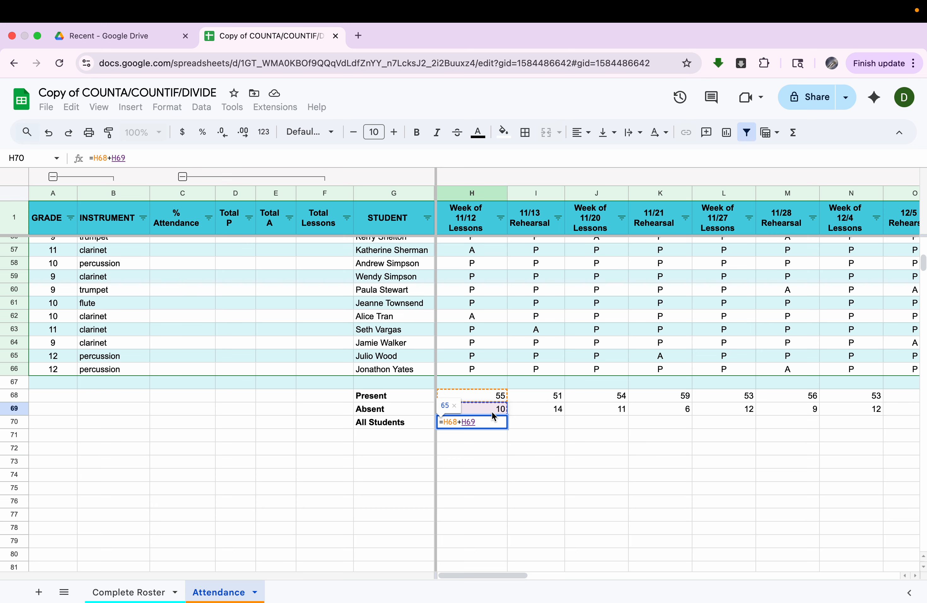
{"action": "key", "text": "Return"}
{"action": "left_click", "coordinate": [490, 423]}
{"action": "scroll", "coordinate": [490, 422], "scroll_direction": "right", "scroll_amount": 1}
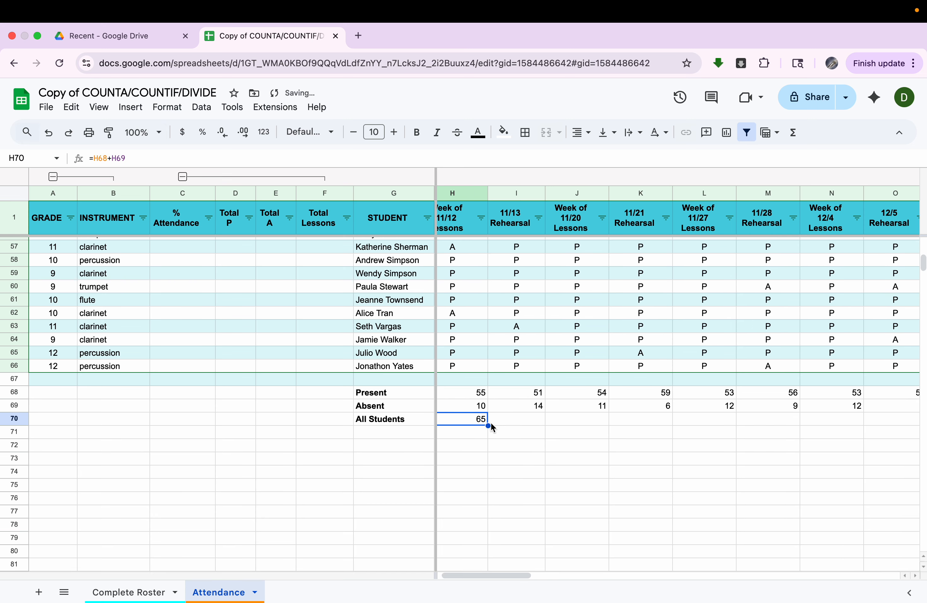
- Fill the =H68+H69 total across row 70 through column X, reading 65 each week
{"action": "left_click_drag", "start_coordinate": [489, 426], "coordinate": [756, 425]}
{"action": "scroll", "coordinate": [755, 425], "scroll_direction": "right", "scroll_amount": 4}
{"action": "left_click_drag", "start_coordinate": [648, 424], "coordinate": [828, 415]}
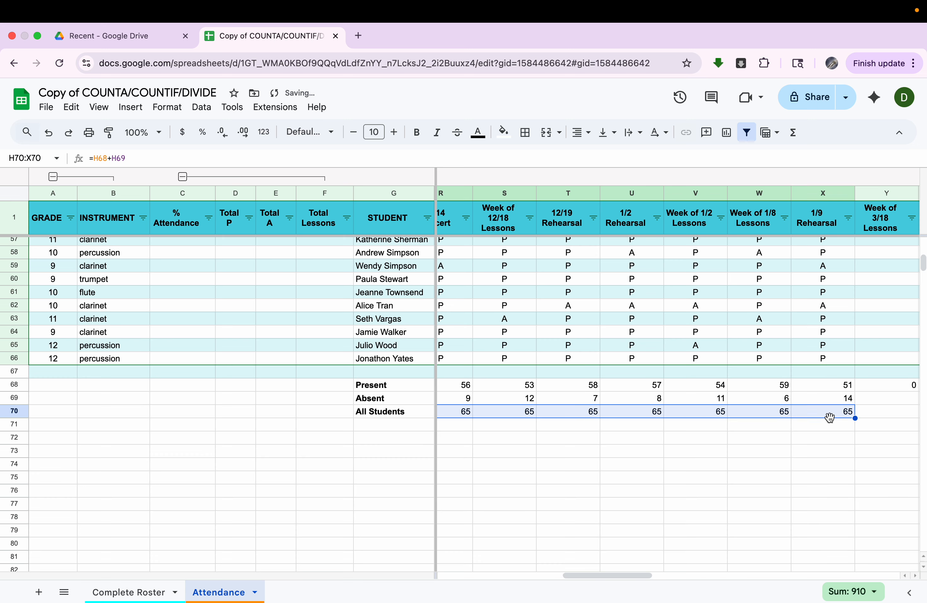
{"action": "scroll", "coordinate": [833, 422], "scroll_direction": "right", "scroll_amount": 2}
{"action": "scroll", "coordinate": [830, 417], "scroll_direction": "left", "scroll_amount": 10}
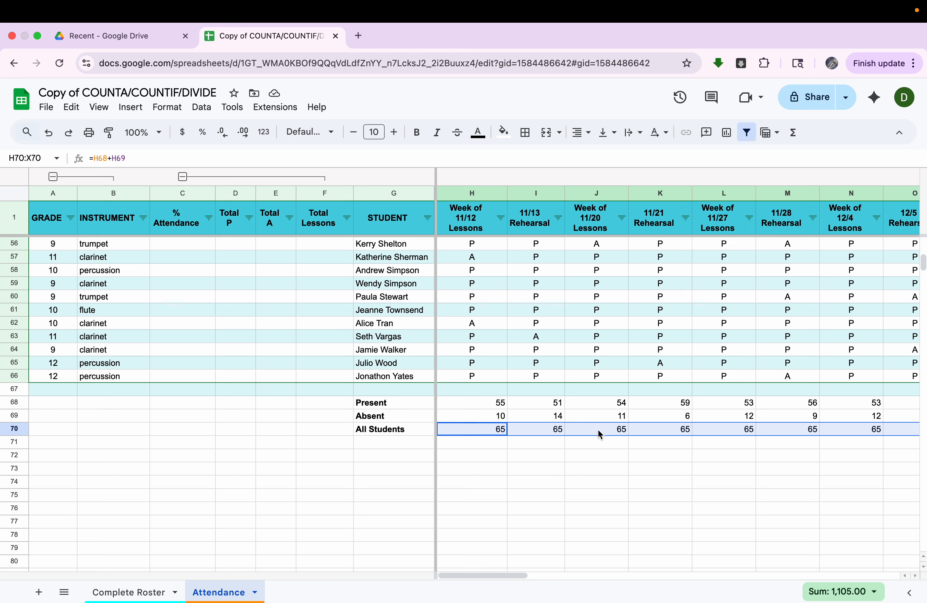
{"action": "left_click", "coordinate": [429, 443]}
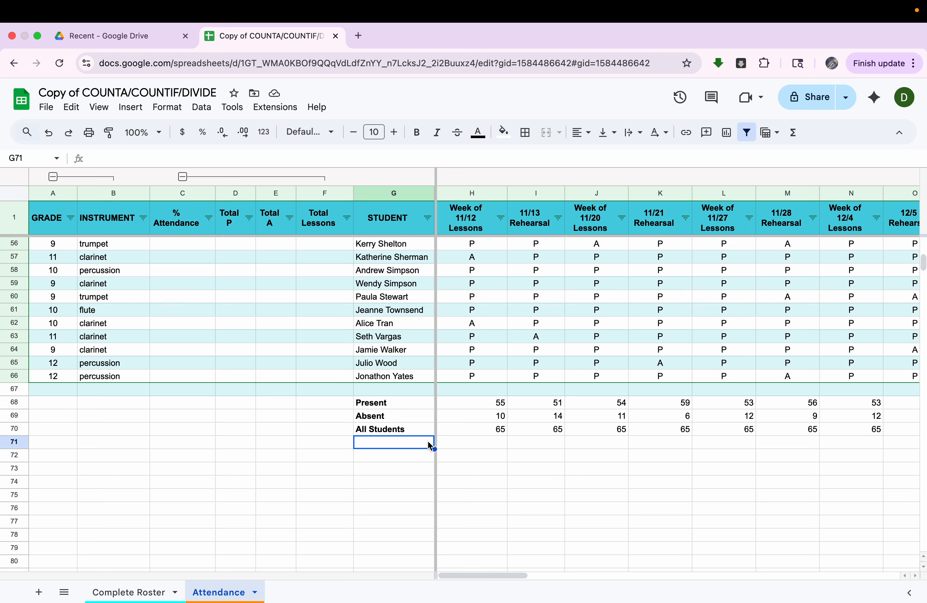
- Label row 71 '% Present' and make the label bold
{"action": "type", "text": "% Present"}
{"action": "key", "text": "Return"}
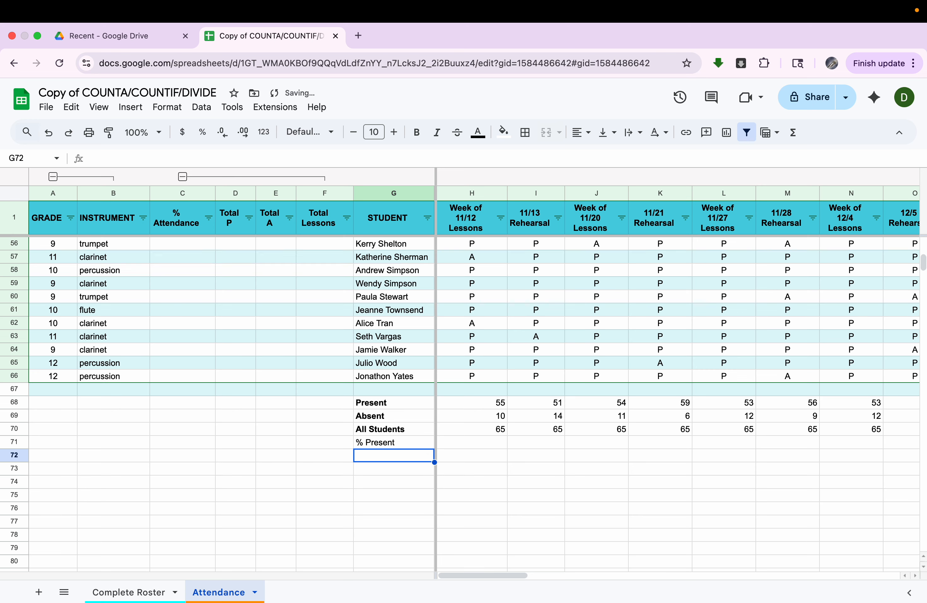
{"action": "left_click", "coordinate": [426, 445]}
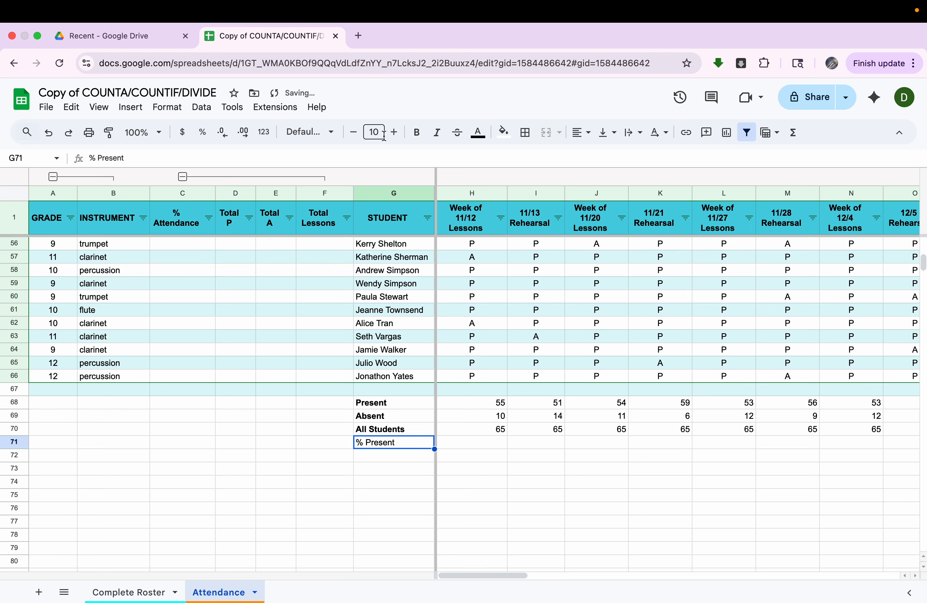
{"action": "left_click", "coordinate": [417, 133]}
- Enter =H68/H70 in H71, giving 0.8461538462 for the week of 11/12
{"action": "left_click", "coordinate": [476, 444]}
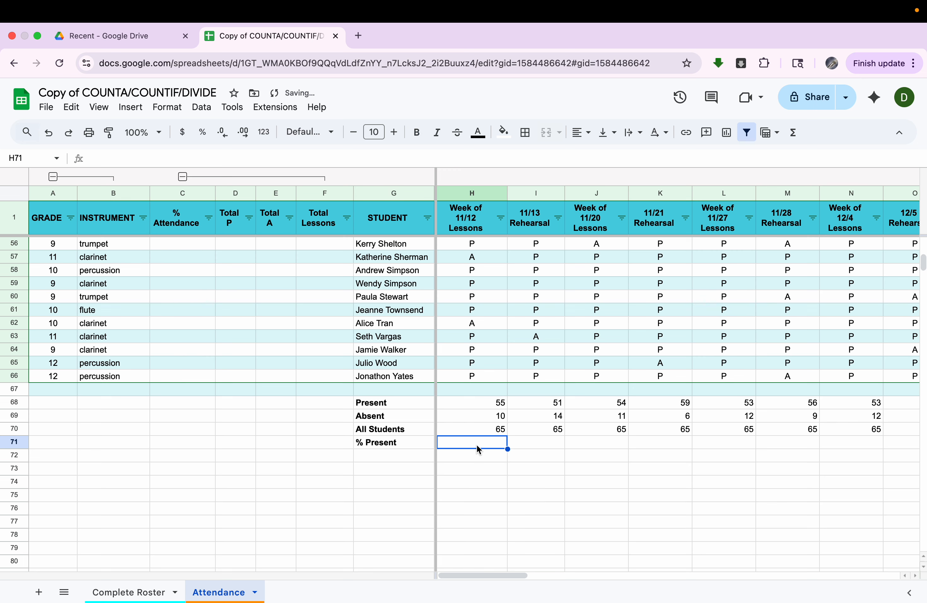
{"action": "type", "text": "="}
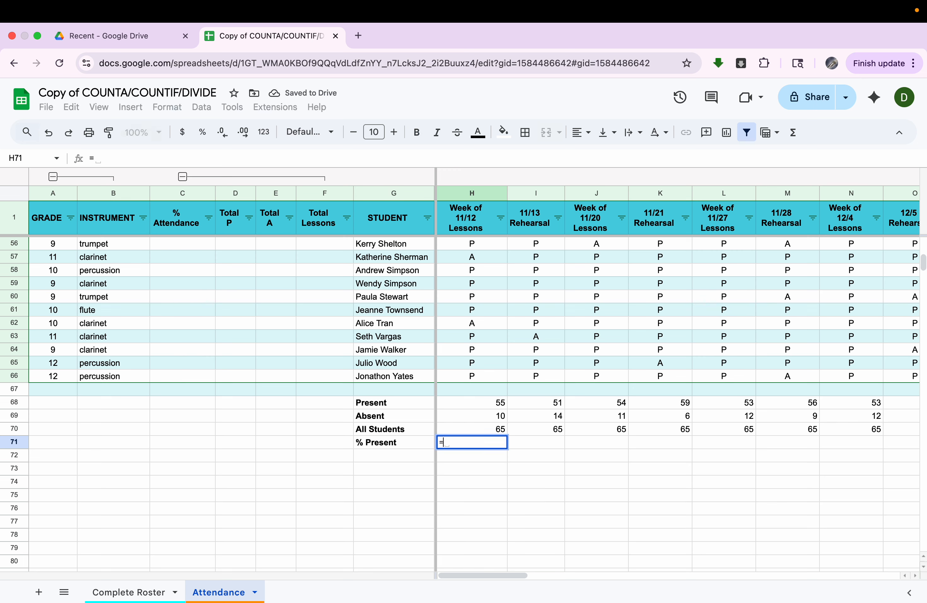
{"action": "left_click", "coordinate": [488, 402]}
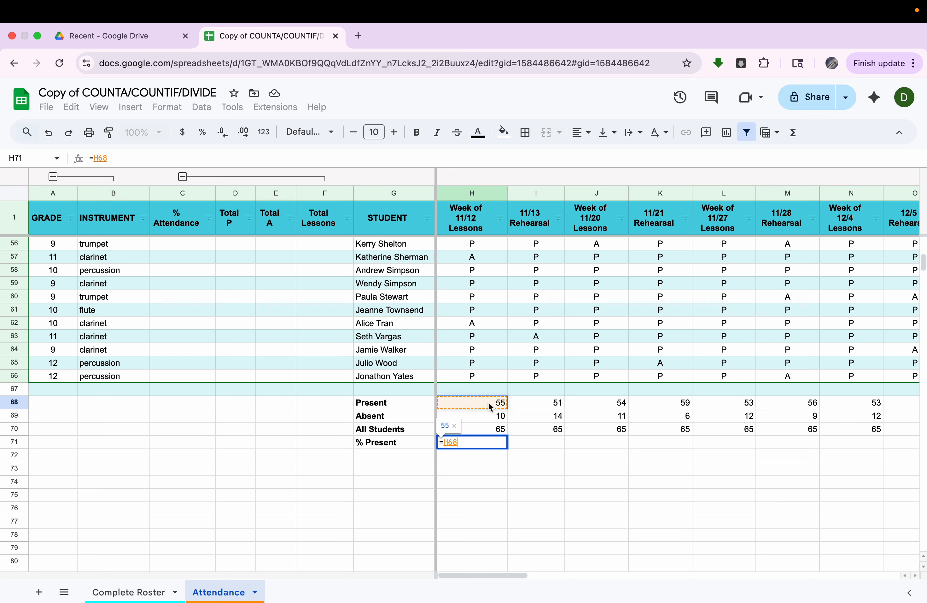
{"action": "type", "text": "/"}
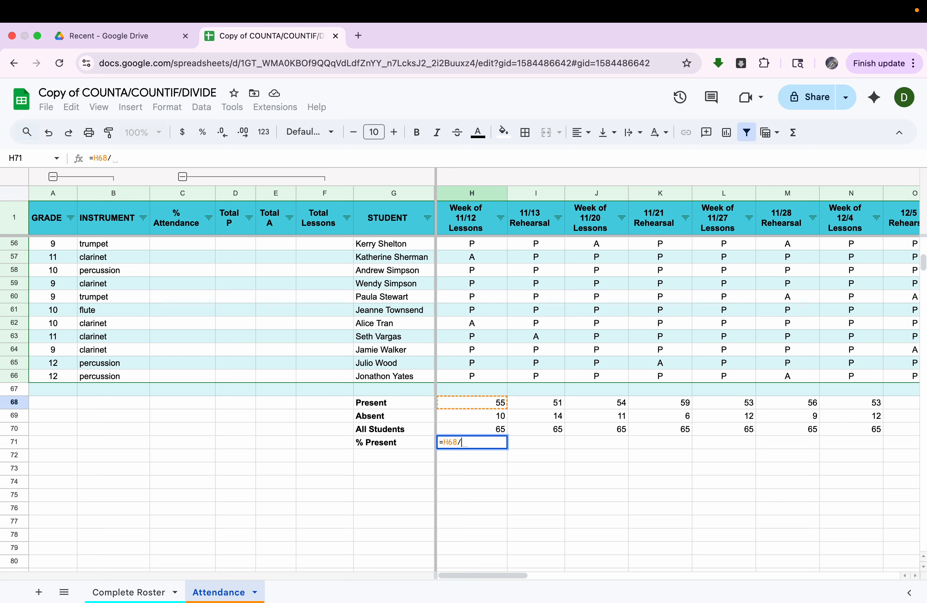
{"action": "left_click", "coordinate": [487, 428]}
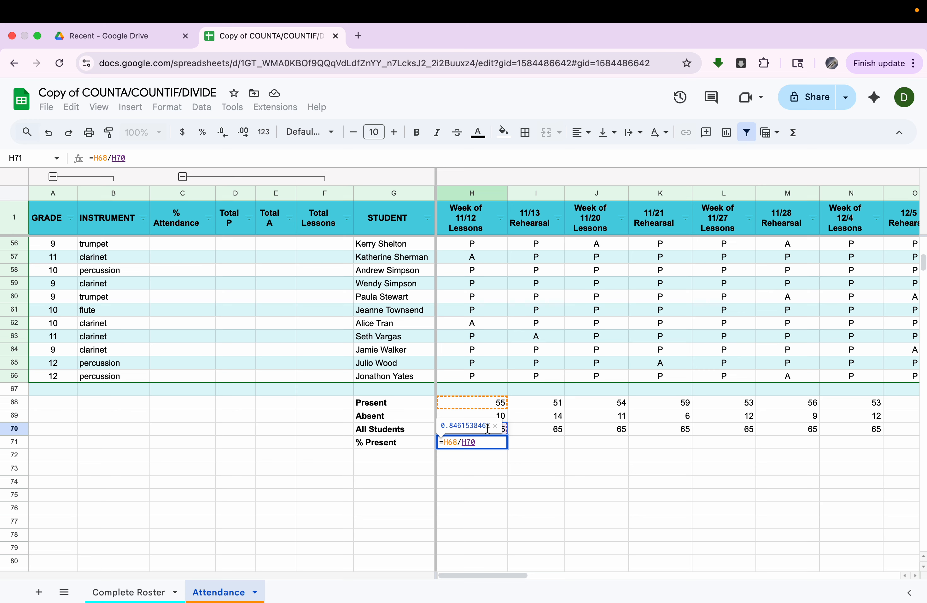
{"action": "key", "text": "Return"}
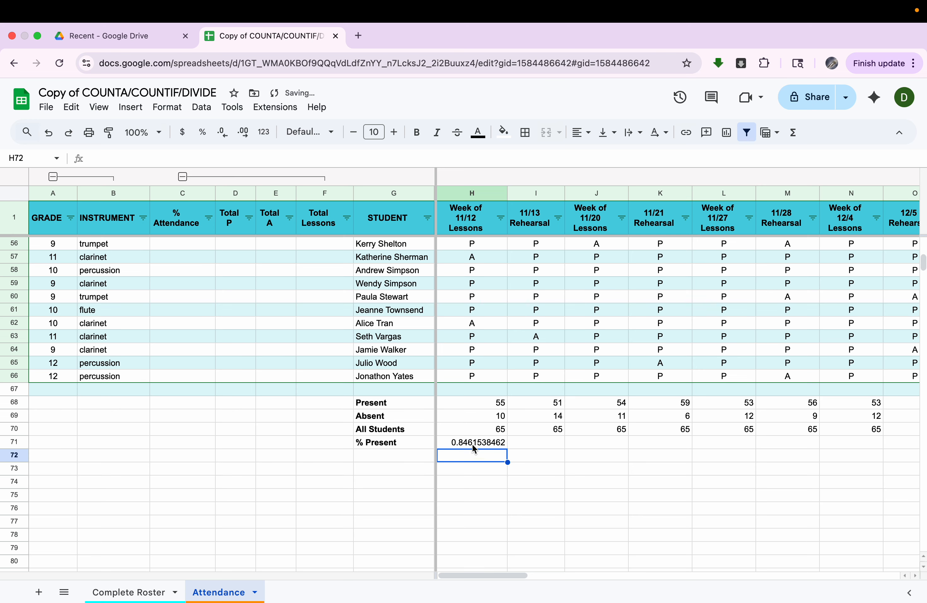
{"action": "left_click", "coordinate": [475, 445]}
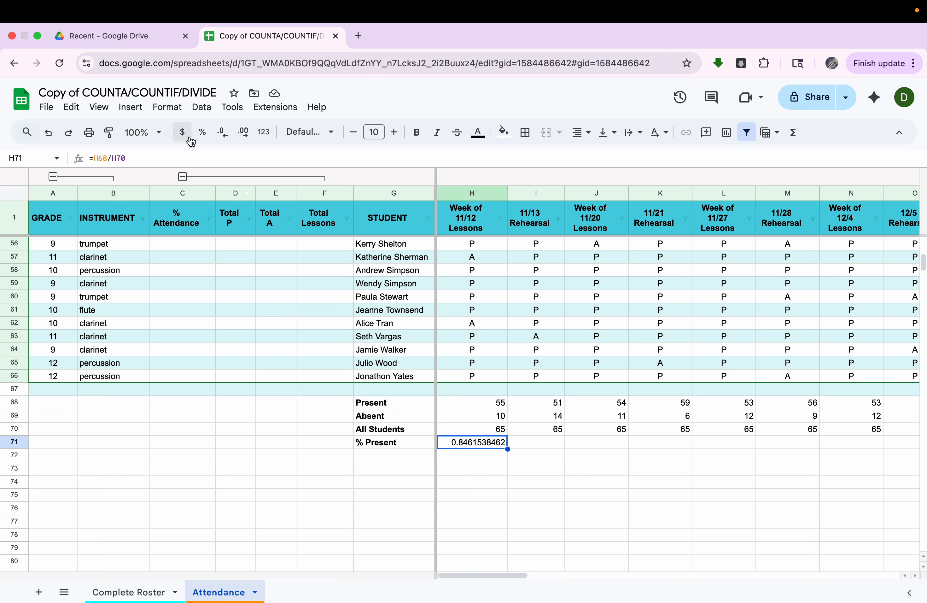
- Format H71 as a percentage and fill it right to X71 (84.62%, 78.46%, 83.08%…)
{"action": "left_click", "coordinate": [201, 133]}
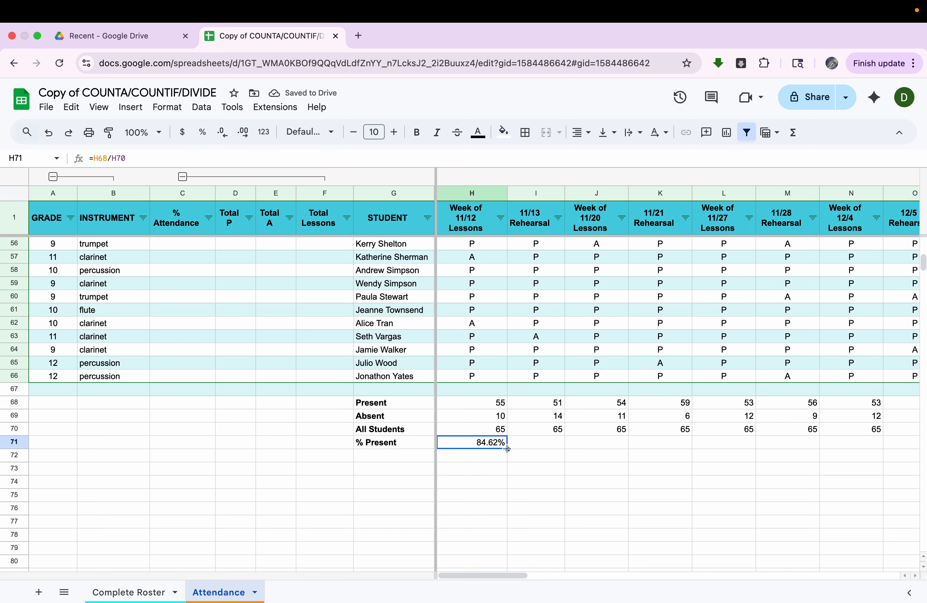
{"action": "left_click_drag", "start_coordinate": [508, 448], "coordinate": [893, 427]}
{"action": "scroll", "coordinate": [893, 427], "scroll_direction": "right", "scroll_amount": 5}
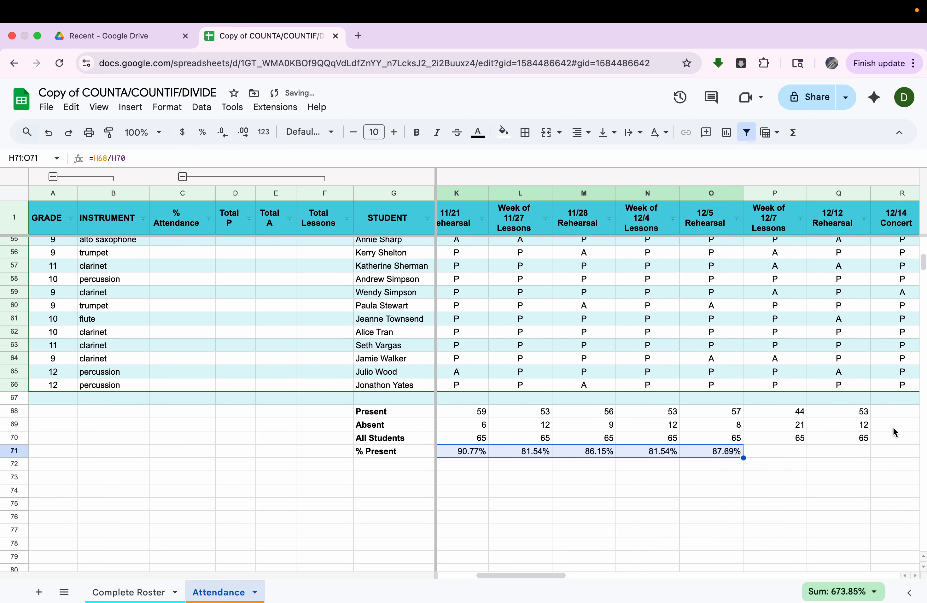
{"action": "left_click_drag", "start_coordinate": [639, 457], "coordinate": [837, 469]}
{"action": "scroll", "coordinate": [837, 469], "scroll_direction": "right", "scroll_amount": 4}
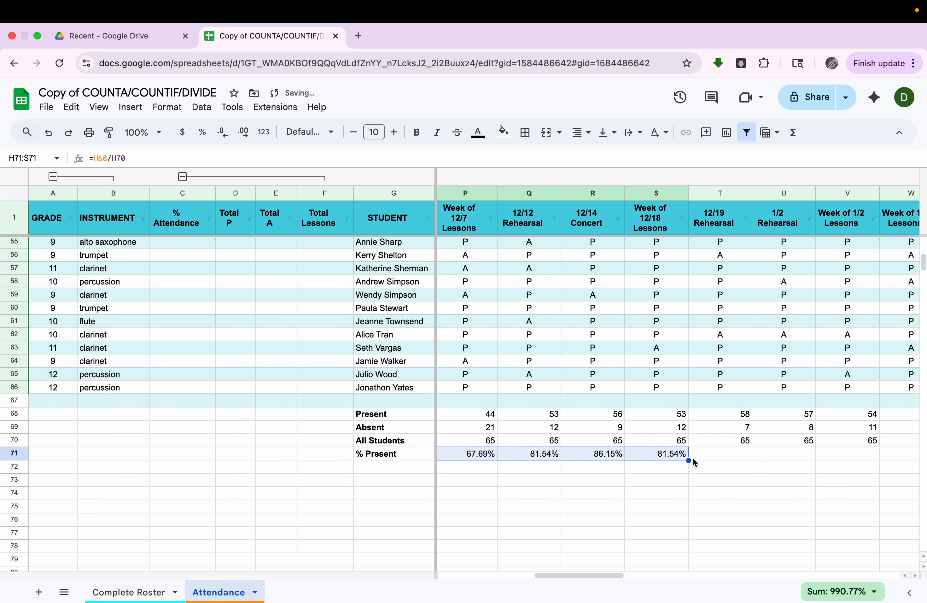
{"action": "left_click_drag", "start_coordinate": [689, 460], "coordinate": [847, 465]}
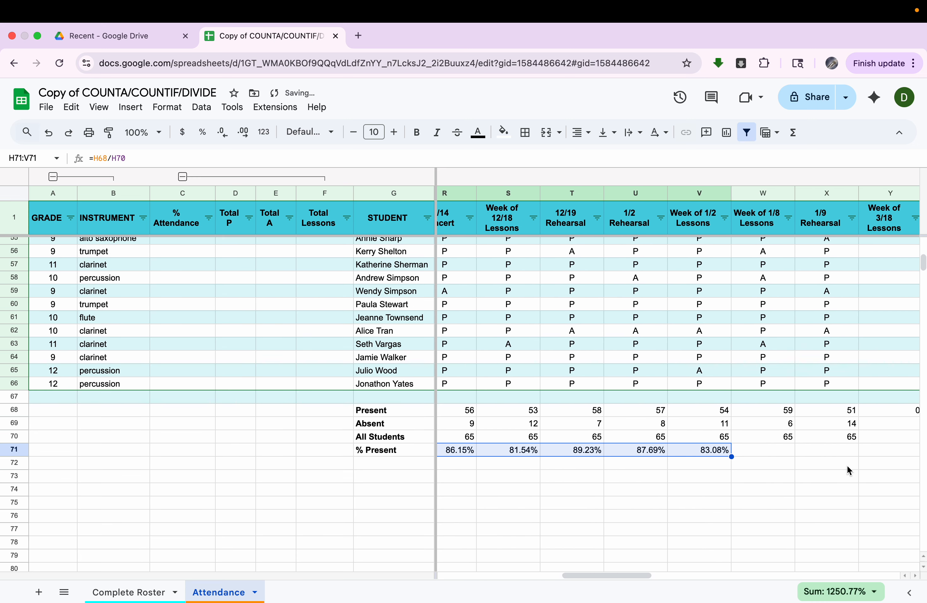
{"action": "left_click_drag", "start_coordinate": [698, 457], "coordinate": [788, 456]}
{"action": "scroll", "coordinate": [788, 455], "scroll_direction": "left", "scroll_amount": 10}
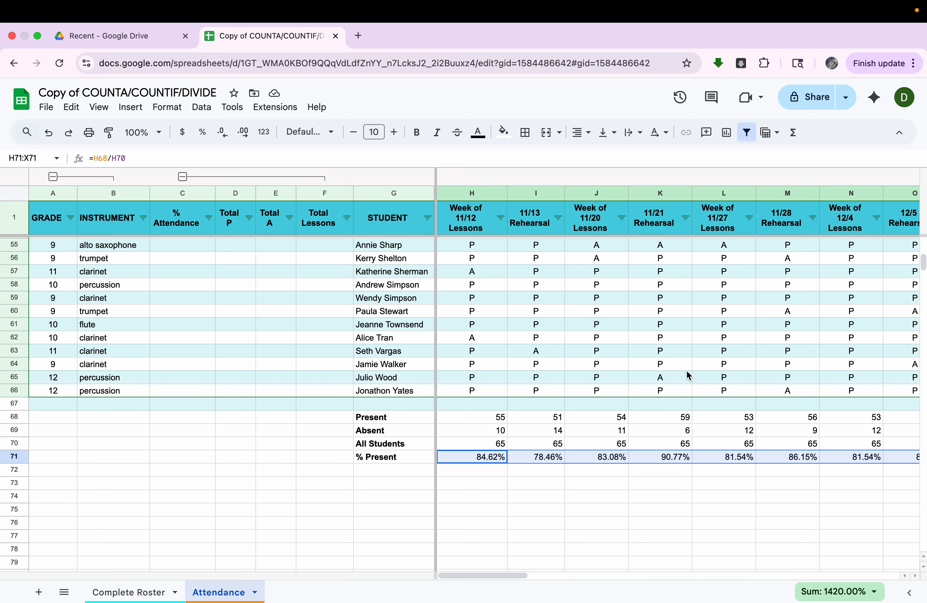
{"action": "scroll", "coordinate": [687, 372], "scroll_direction": "up", "scroll_amount": 15}
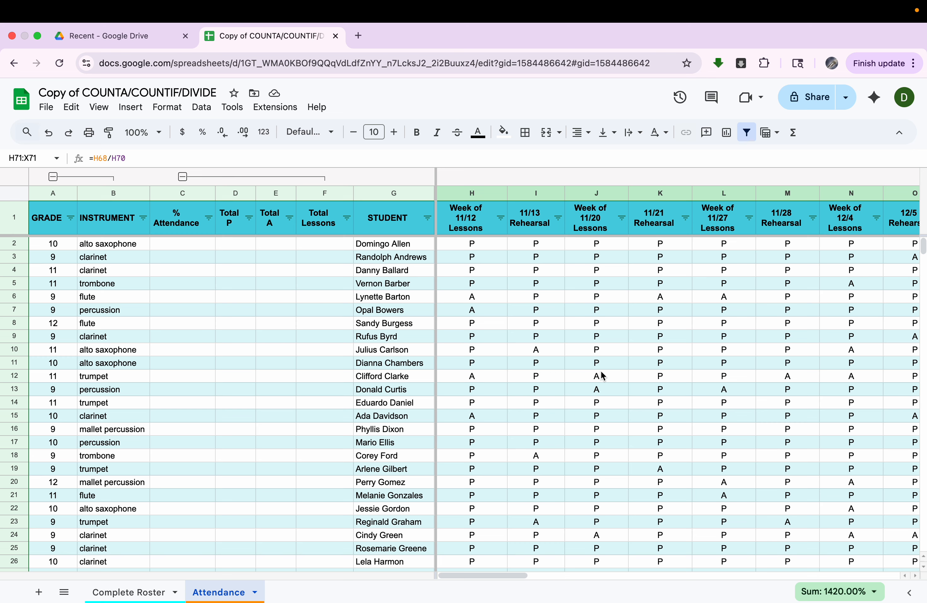
- Enter =COUNTIF(H2:2,"P") in D2, counting 17 present marks for the first student
{"action": "left_click", "coordinate": [241, 247]}
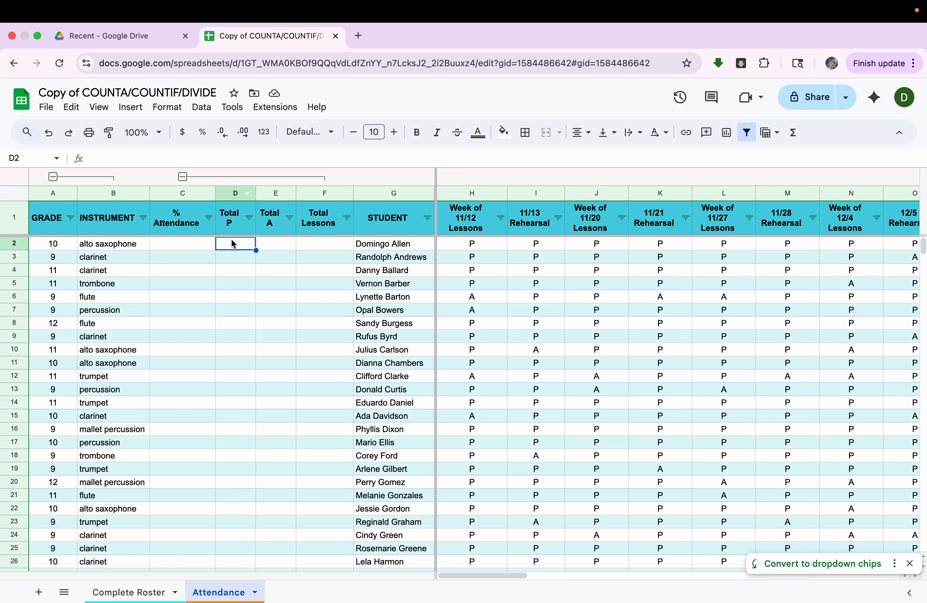
{"action": "type", "text": "=countif"}
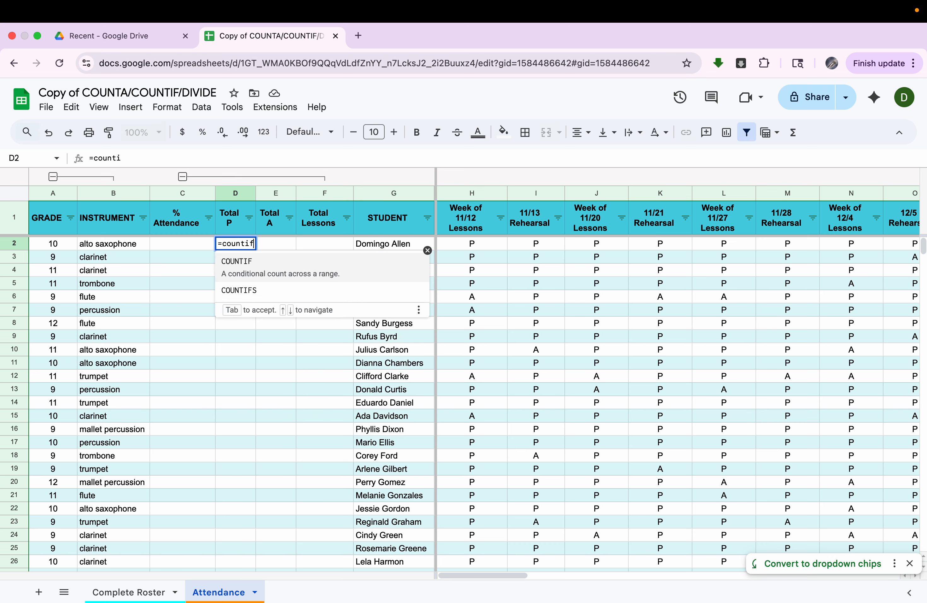
{"action": "left_click", "coordinate": [290, 263]}
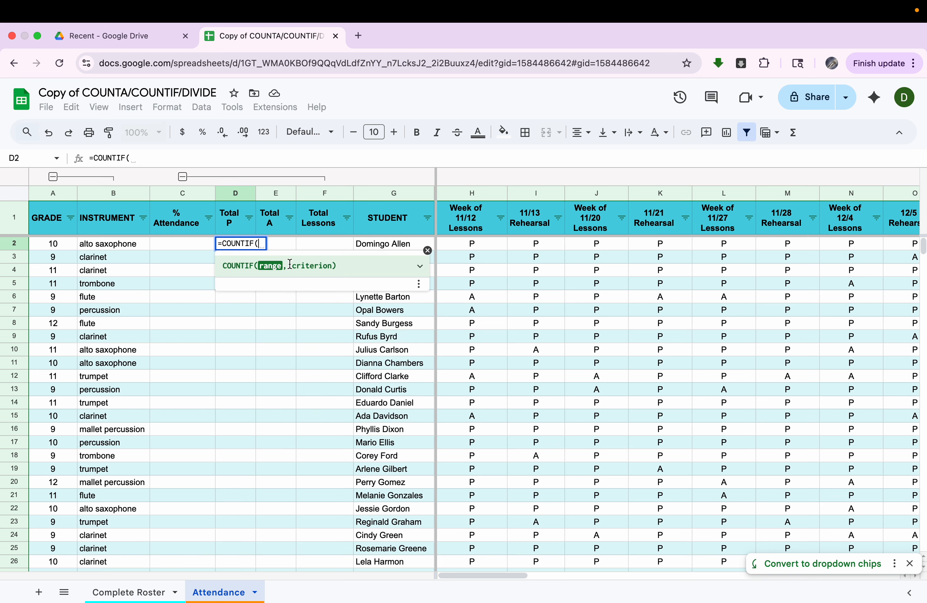
{"action": "left_click", "coordinate": [475, 244]}
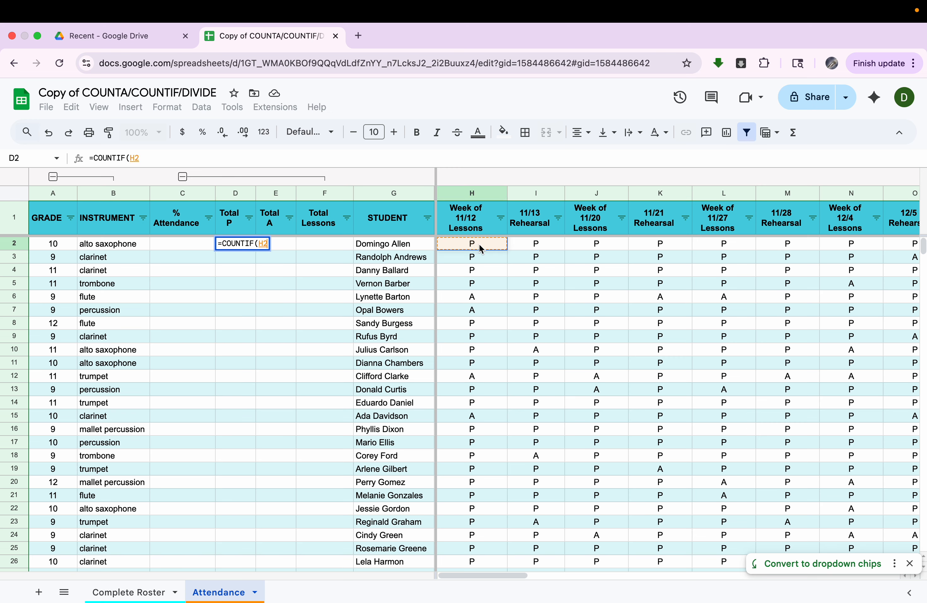
{"action": "left_click_drag", "start_coordinate": [482, 249], "coordinate": [918, 243]}
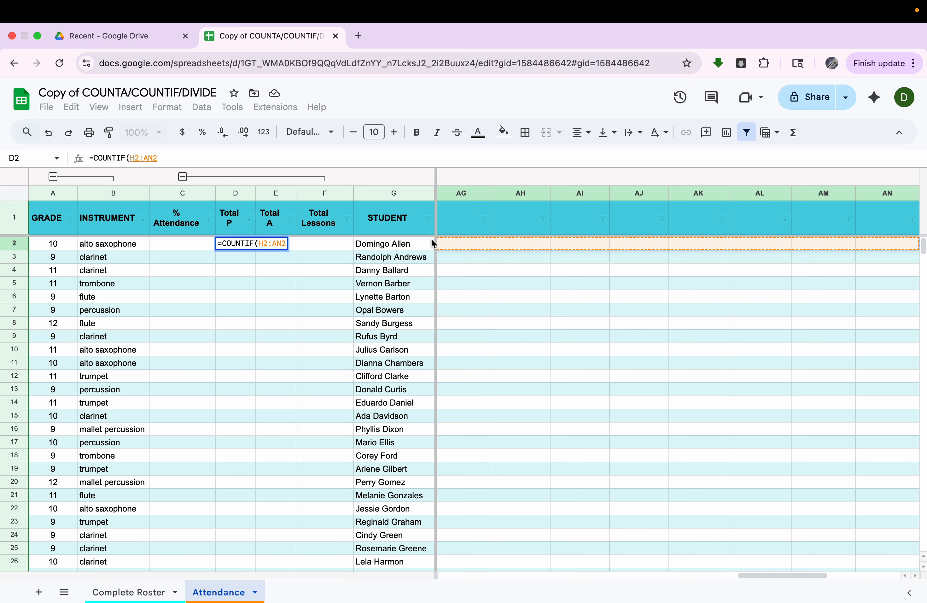
{"action": "left_click", "coordinate": [282, 243]}
{"action": "key", "text": "BackSpace"}
{"action": "key", "text": "BackSpace"}
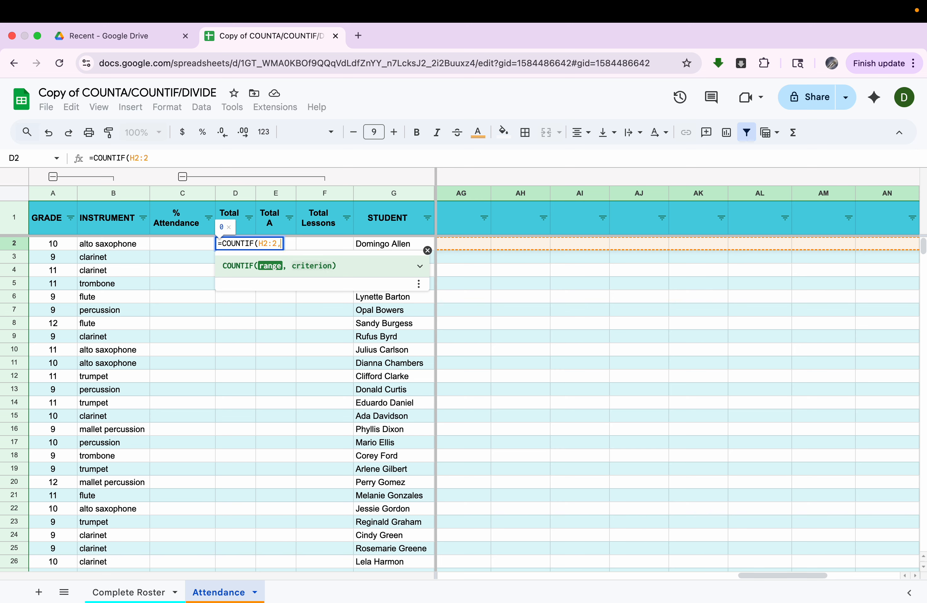
{"action": "type", "text": ","}
{"action": "scroll", "coordinate": [136, 382], "scroll_direction": "left", "scroll_amount": 15}
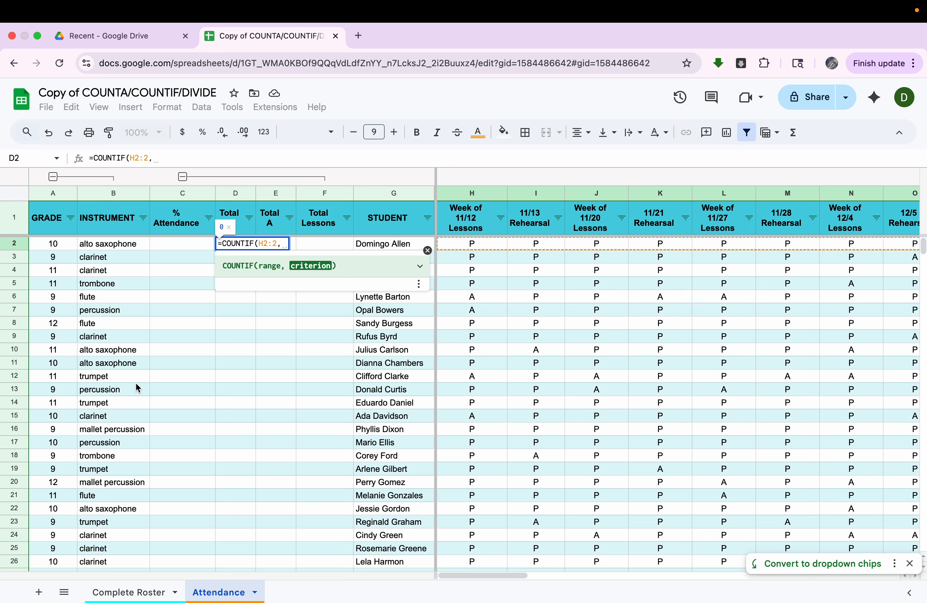
{"action": "type", "text": "\"P\""}
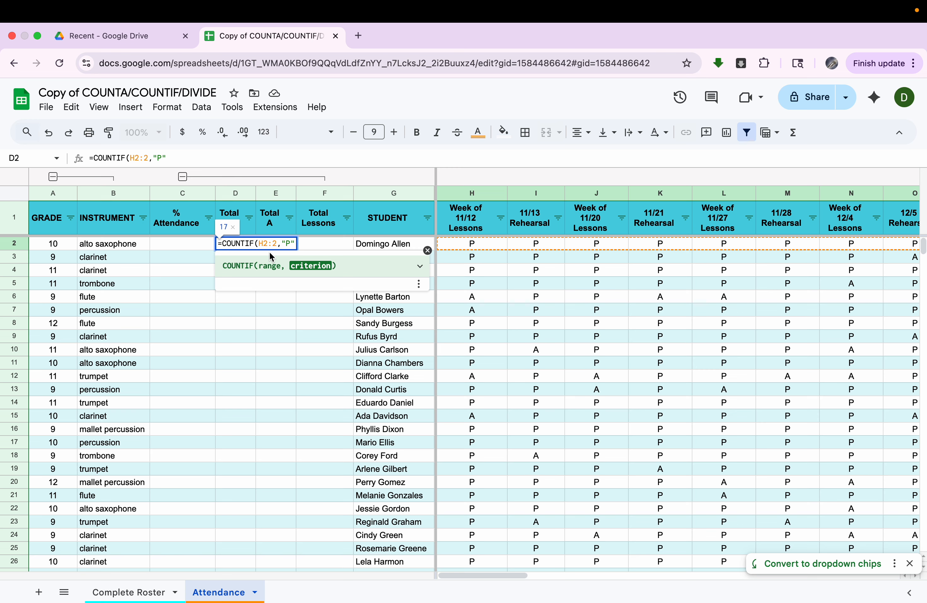
{"action": "key", "text": "Return"}
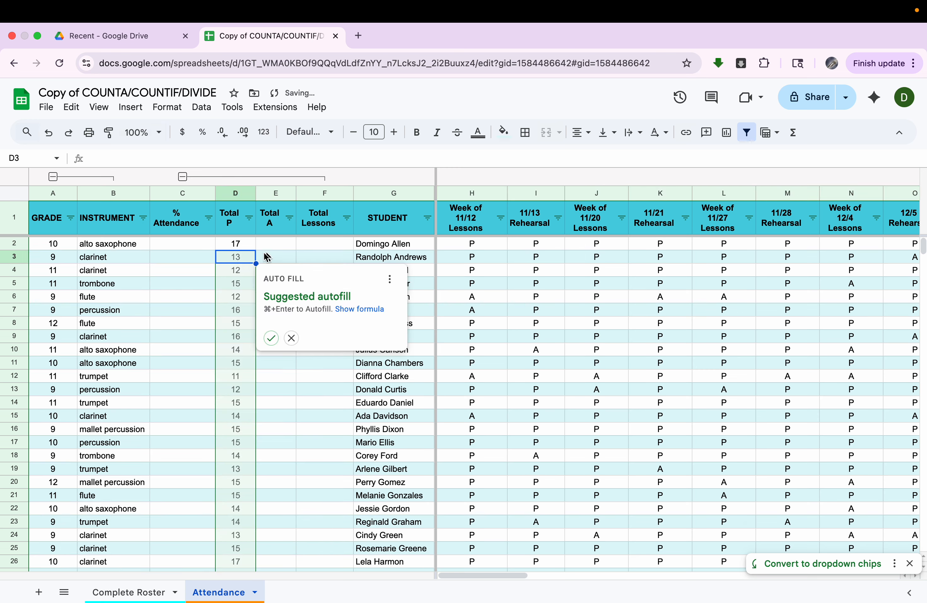
- Decline Auto Fill and copy the Total P formula from D2 down to D66 (17, 13, 12, 15…)
{"action": "left_click", "coordinate": [291, 337]}
{"action": "left_click", "coordinate": [240, 247]}
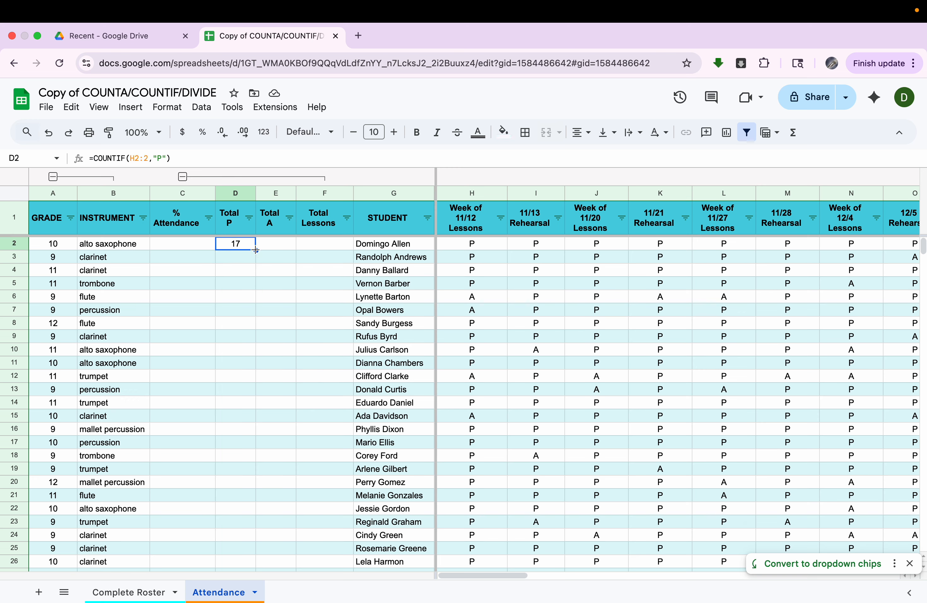
{"action": "left_click_drag", "start_coordinate": [255, 249], "coordinate": [255, 432]}
{"action": "scroll", "coordinate": [257, 436], "scroll_direction": "down", "scroll_amount": 3}
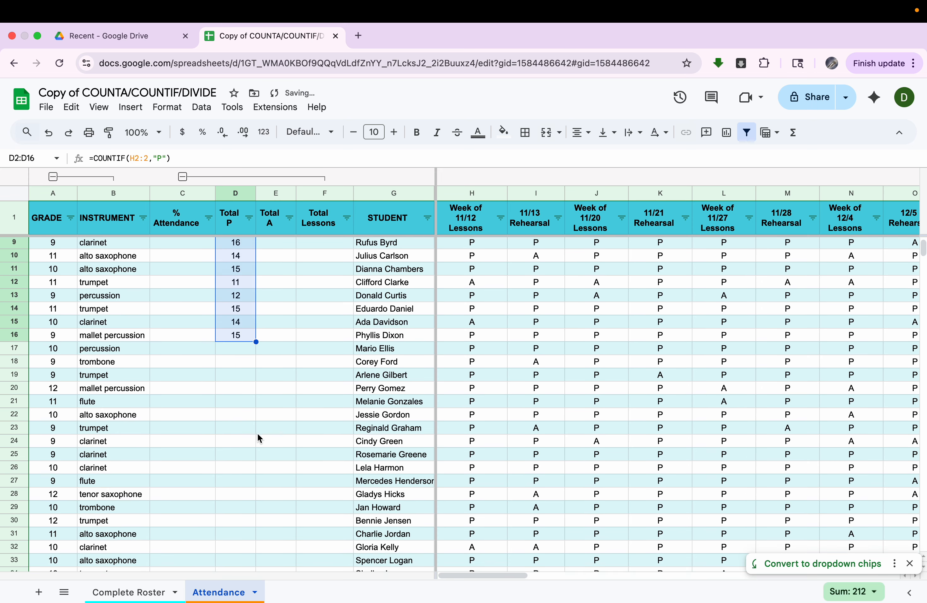
{"action": "left_click_drag", "start_coordinate": [256, 347], "coordinate": [241, 493]}
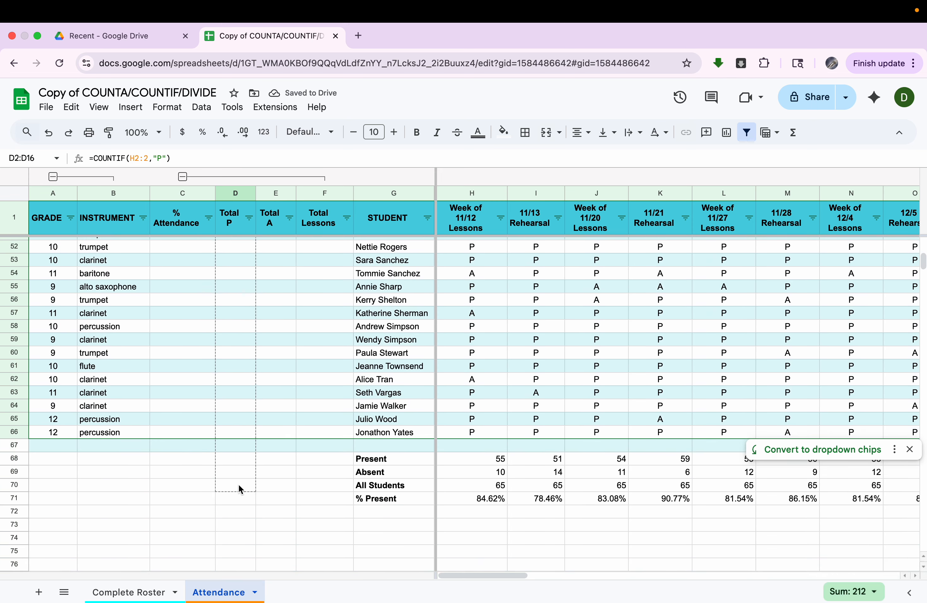
{"action": "left_click_drag", "start_coordinate": [244, 446], "coordinate": [243, 429]}
{"action": "scroll", "coordinate": [276, 335], "scroll_direction": "up", "scroll_amount": 15}
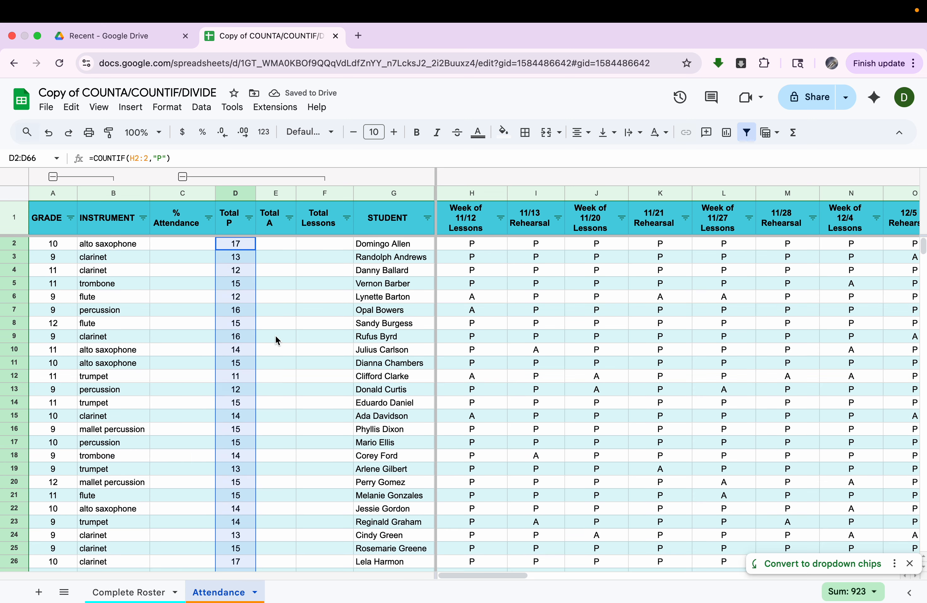
- Enter =COUNTIF(H2:2,"A") in E2, giving the first student 0 absences
{"action": "left_click", "coordinate": [275, 250]}
{"action": "type", "text": "="}
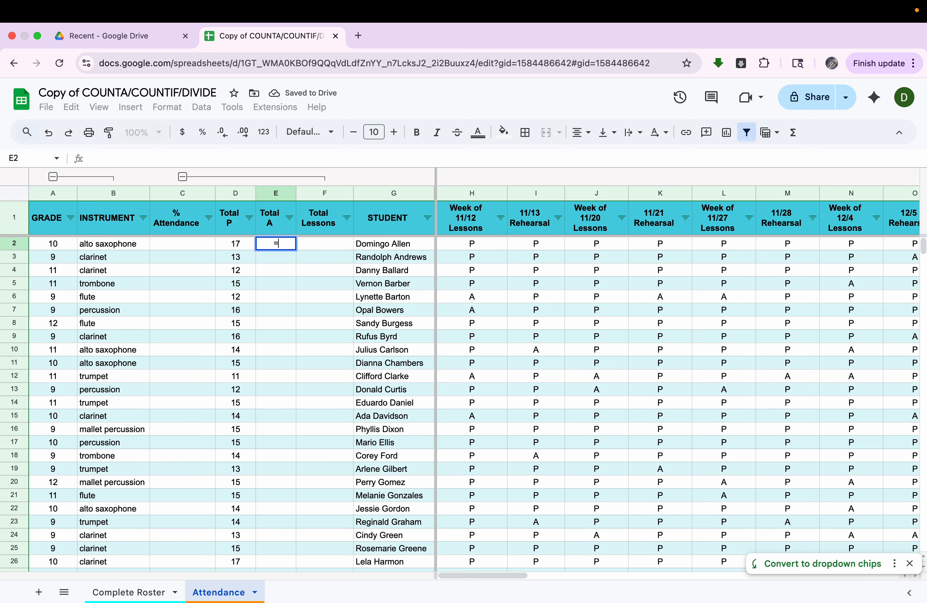
{"action": "type", "text": "countif"}
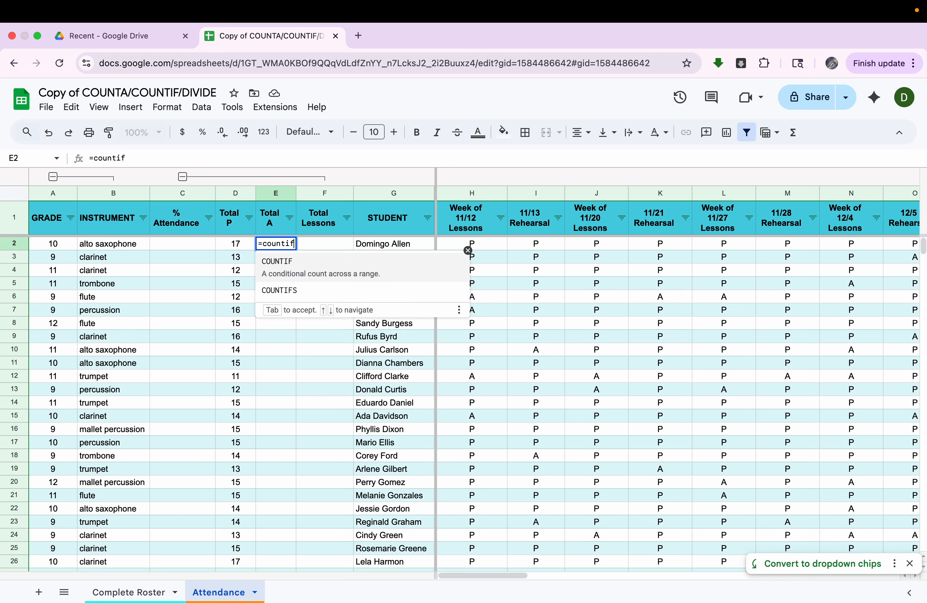
{"action": "key", "text": "Tab"}
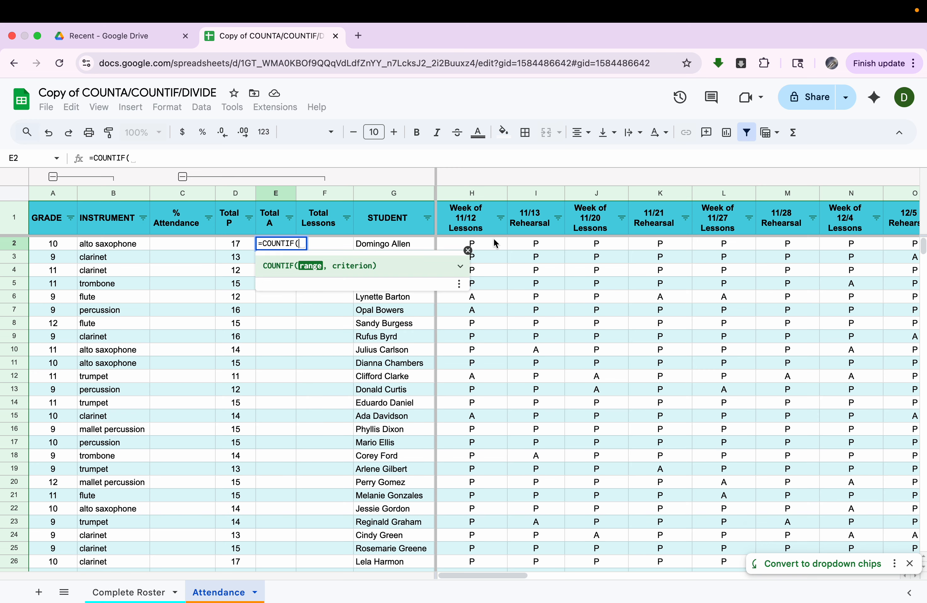
{"action": "left_click", "coordinate": [491, 242]}
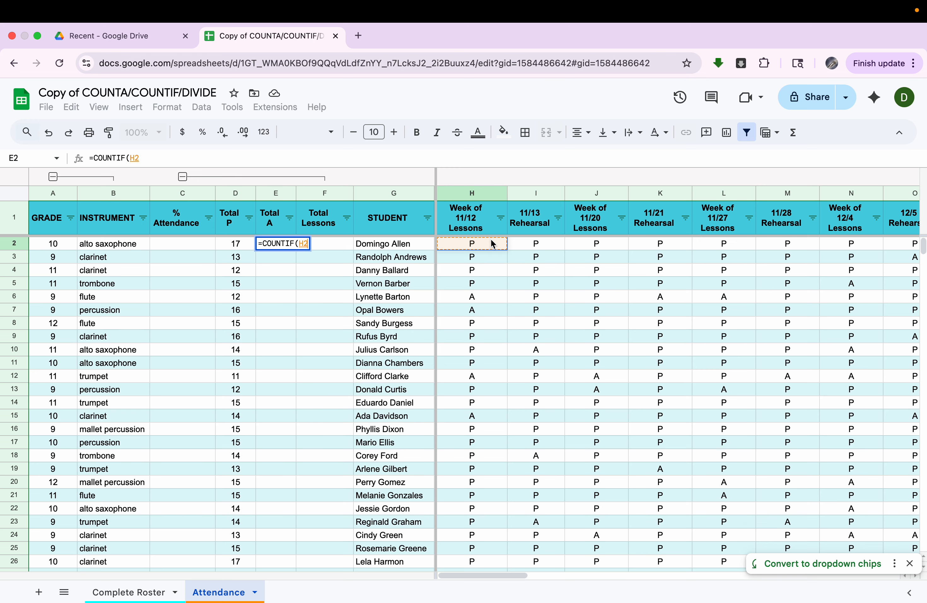
{"action": "left_click_drag", "start_coordinate": [493, 243], "coordinate": [613, 247]}
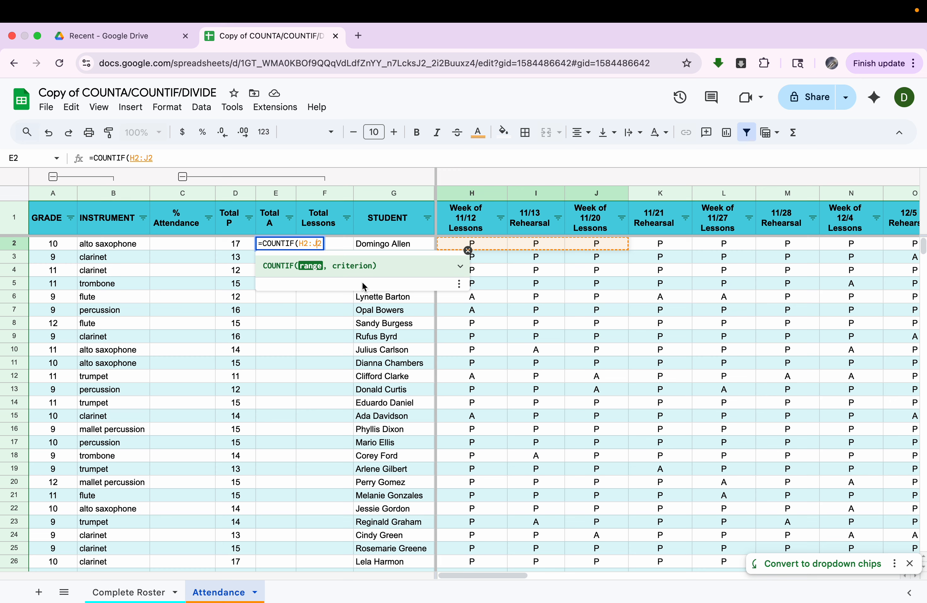
{"action": "key", "text": "BackSpace"}
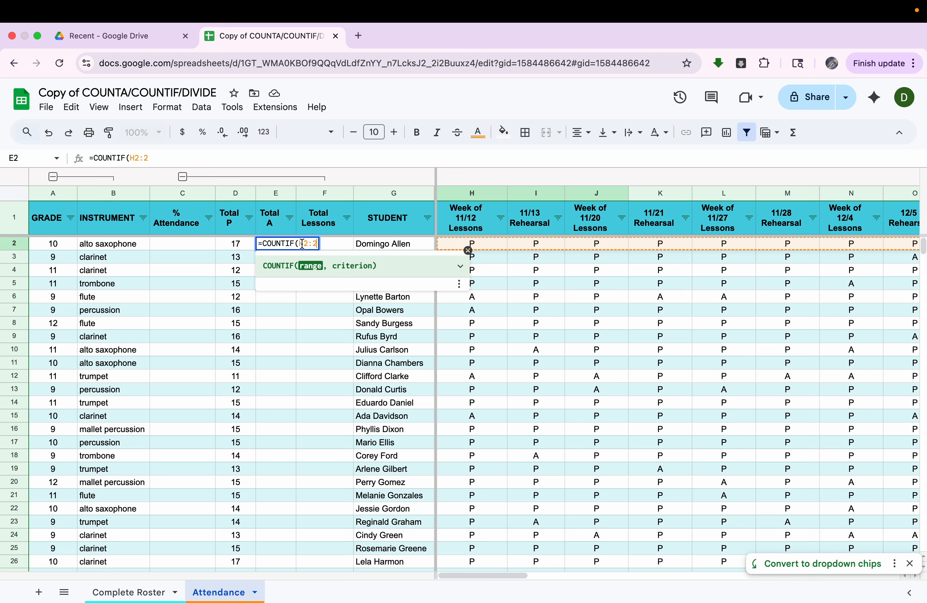
{"action": "type", "text": ",\"A\""}
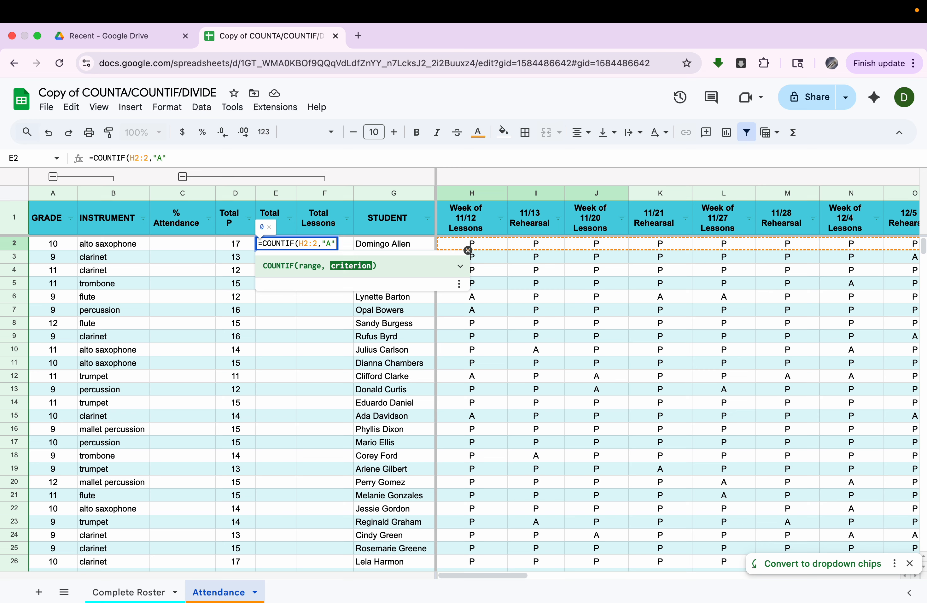
{"action": "key", "text": "Return"}
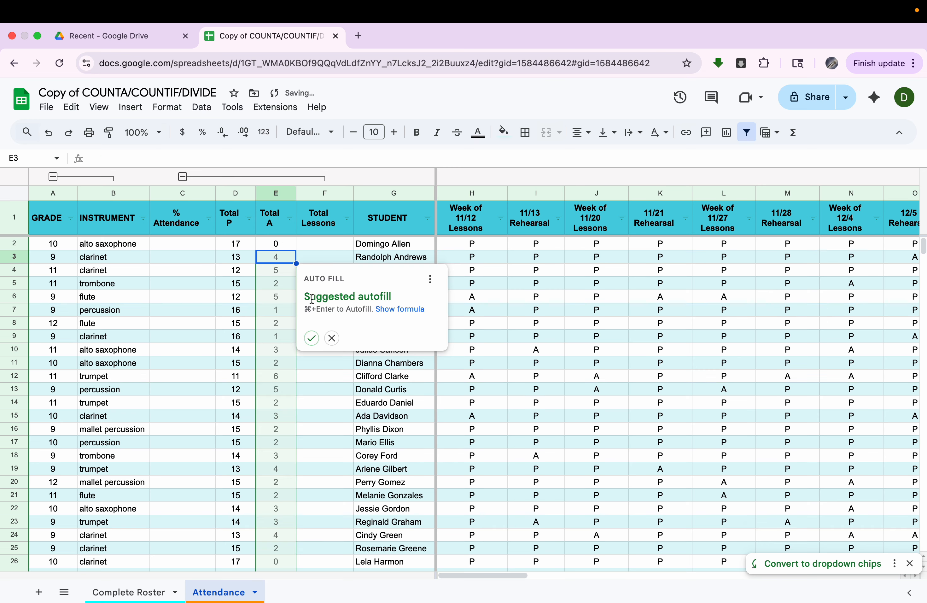
- Decline Auto Fill and fill the Total A formula from E2 down to row 66 (0, 4, 5, 2…)
{"action": "left_click", "coordinate": [332, 338]}
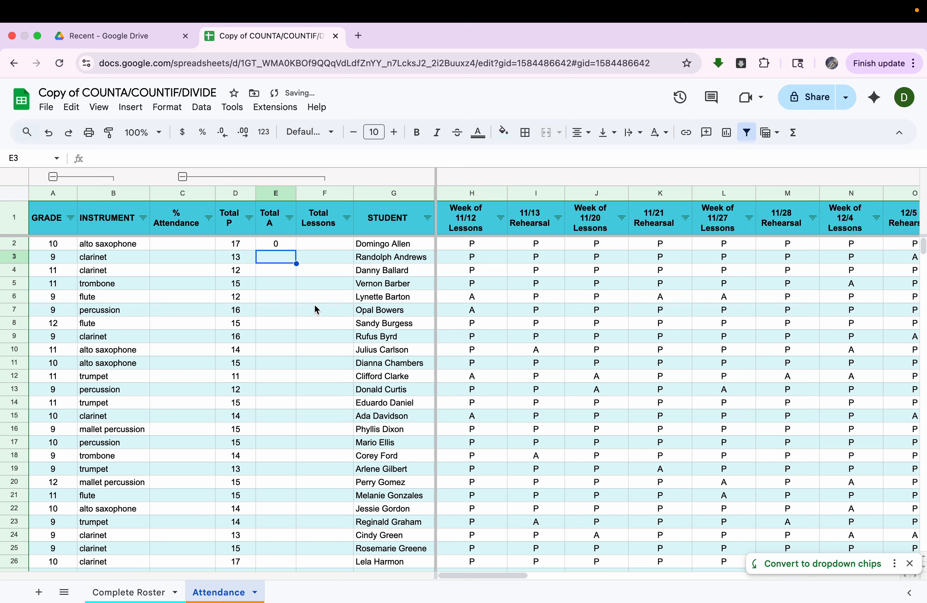
{"action": "left_click", "coordinate": [276, 246]}
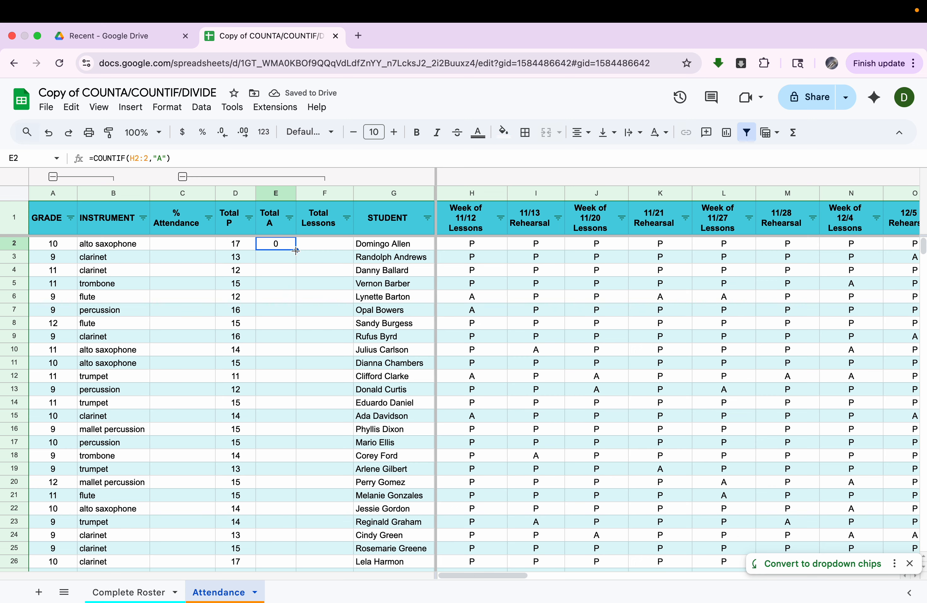
{"action": "left_click_drag", "start_coordinate": [295, 251], "coordinate": [292, 443]}
{"action": "scroll", "coordinate": [288, 441], "scroll_direction": "down", "scroll_amount": 2}
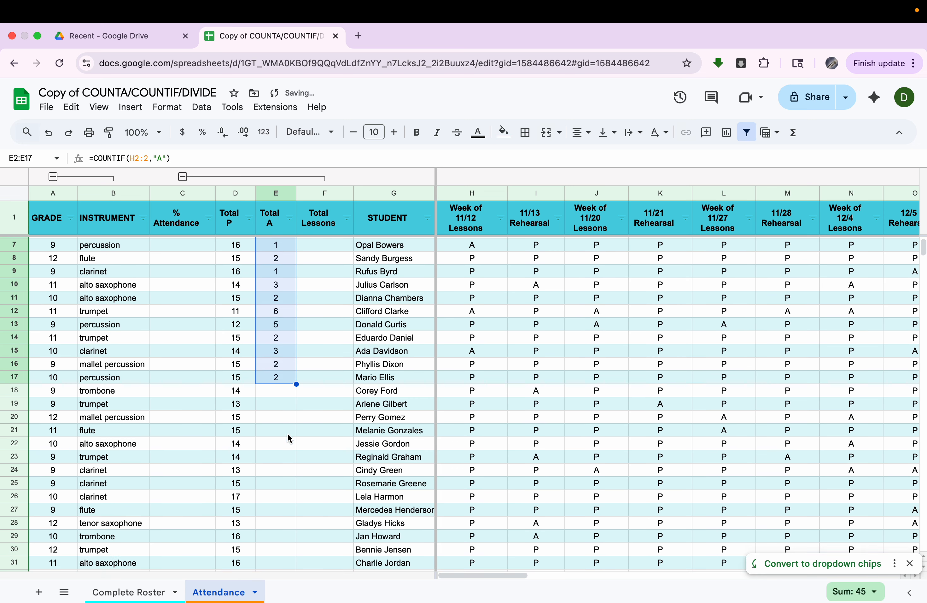
{"action": "double_click", "coordinate": [296, 384]}
{"action": "scroll", "coordinate": [297, 385], "scroll_direction": "down", "scroll_amount": 5}
{"action": "scroll", "coordinate": [297, 386], "scroll_direction": "down", "scroll_amount": 10}
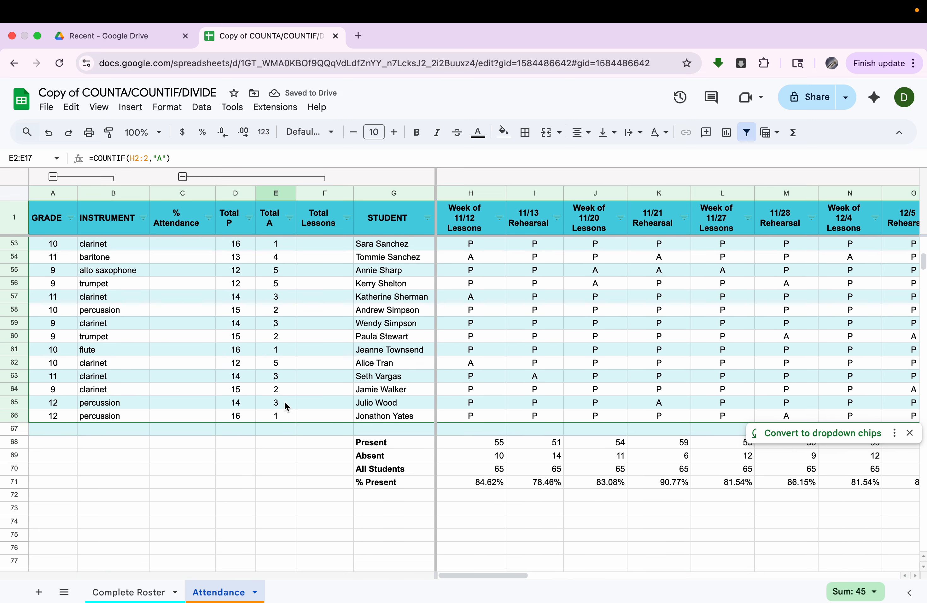
{"action": "scroll", "coordinate": [286, 406], "scroll_direction": "up", "scroll_amount": 15}
{"action": "left_click", "coordinate": [321, 349]}
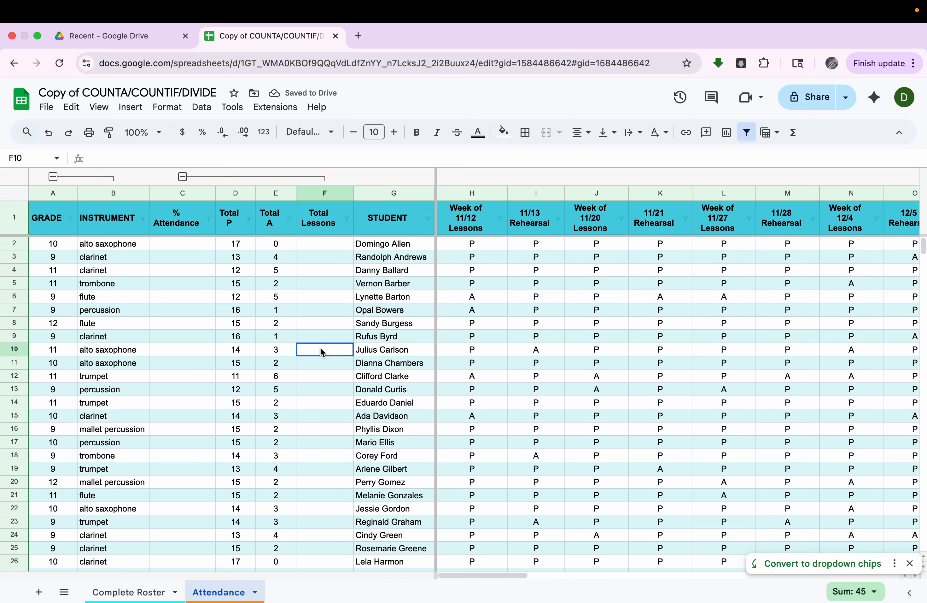
{"action": "left_click", "coordinate": [334, 248]}
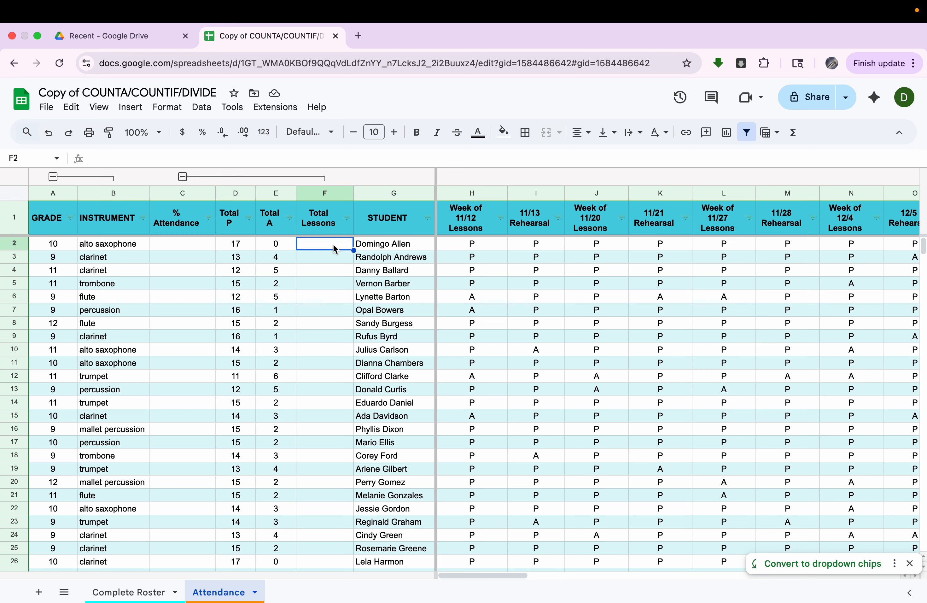
- Enter =D2+E2 in F2 and fill it down the roster, giving 17 lessons per student
{"action": "type", "text": "="}
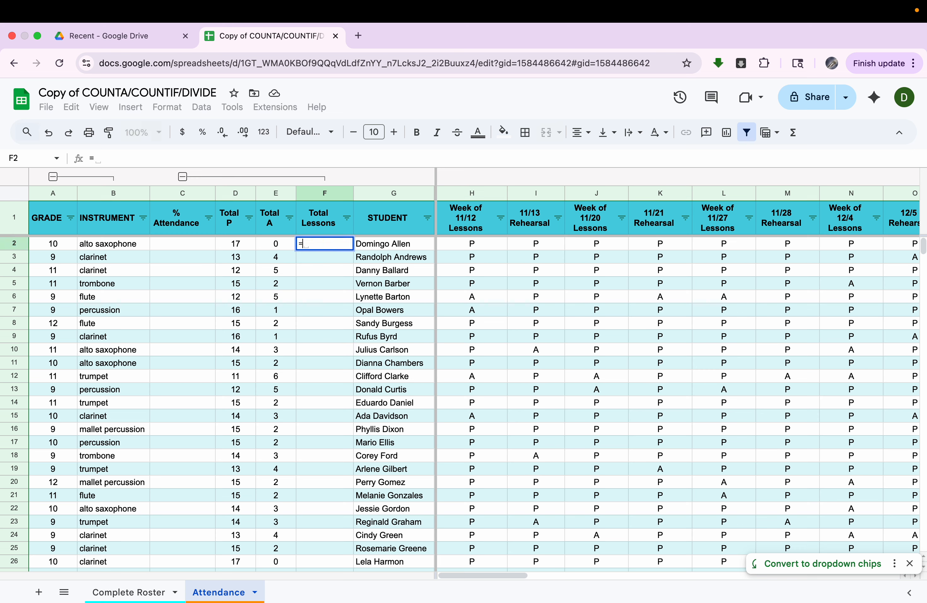
{"action": "left_click", "coordinate": [240, 248]}
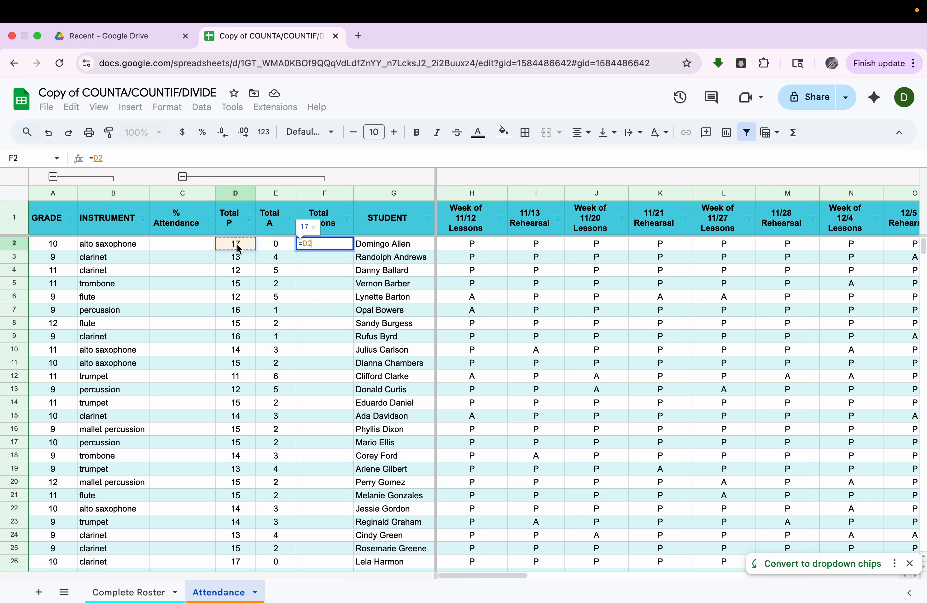
{"action": "type", "text": "+"}
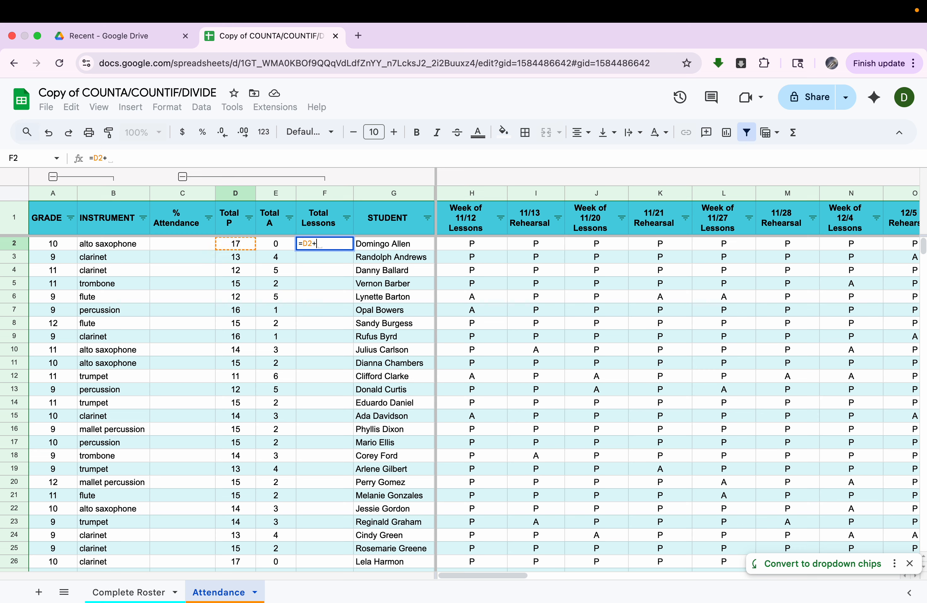
{"action": "left_click", "coordinate": [277, 248]}
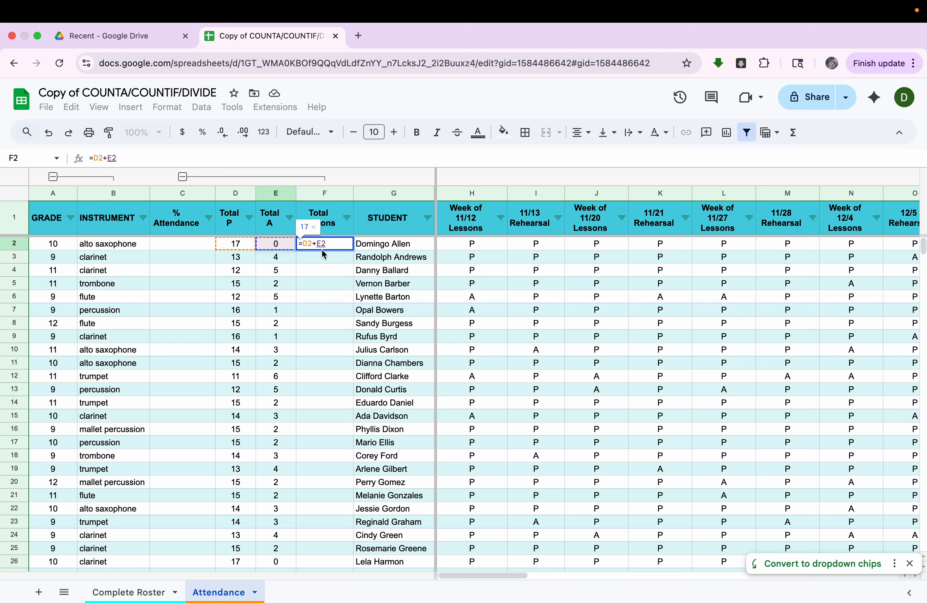
{"action": "key", "text": "Return"}
{"action": "left_click", "coordinate": [332, 245]}
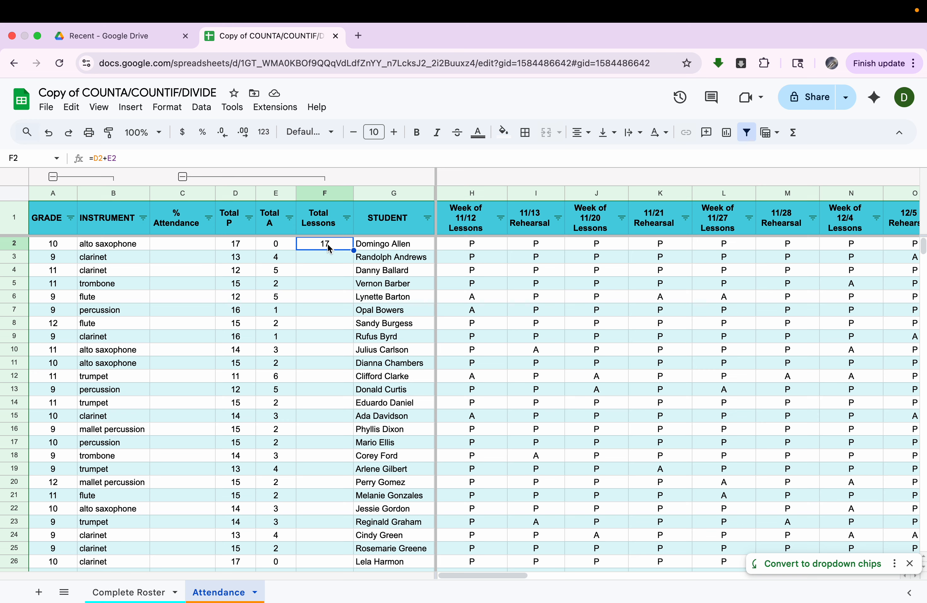
{"action": "double_click", "coordinate": [353, 250]}
{"action": "scroll", "coordinate": [321, 424], "scroll_direction": "down", "scroll_amount": 10}
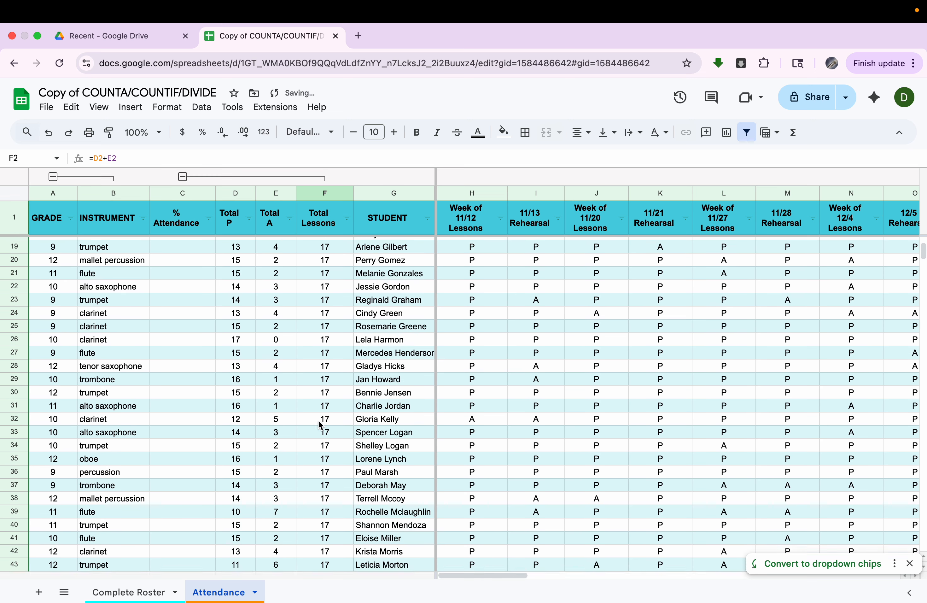
{"action": "scroll", "coordinate": [321, 425], "scroll_direction": "down", "scroll_amount": 5}
{"action": "scroll", "coordinate": [321, 425], "scroll_direction": "up", "scroll_amount": 15}
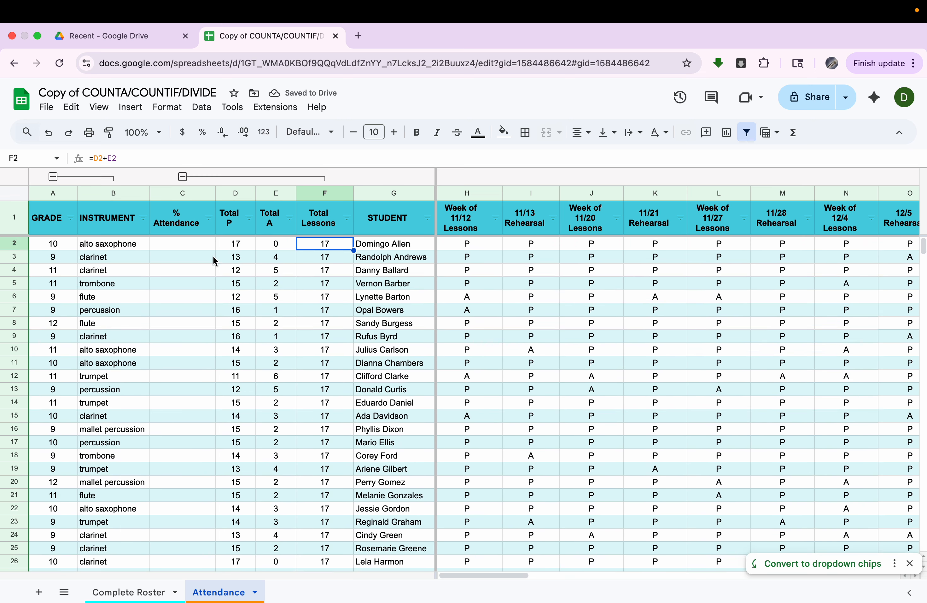
{"action": "left_click", "coordinate": [197, 246]}
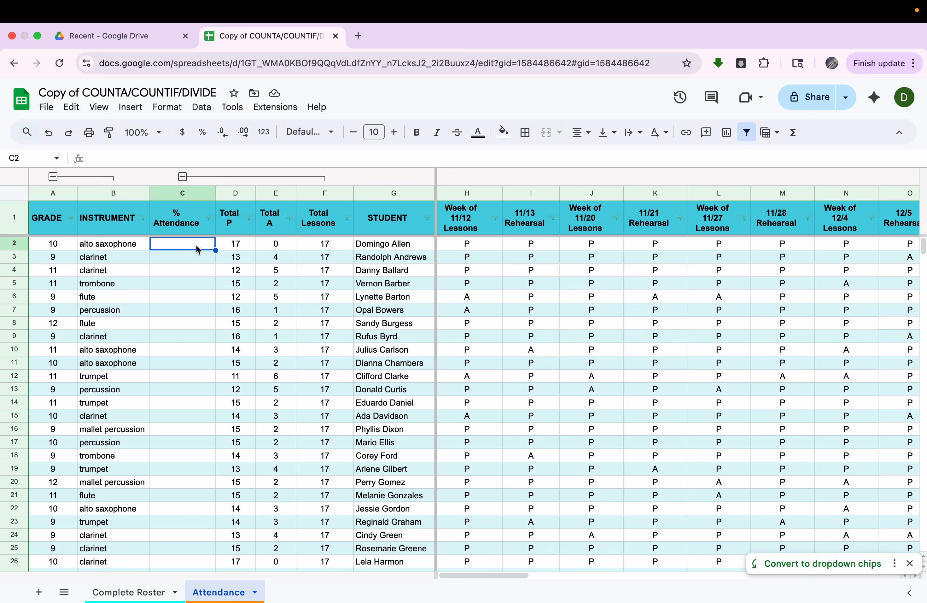
- Enter =D2/F2 in C2 and copy it down column C (100%, 76%, 71%, 88%…)
{"action": "type", "text": "="}
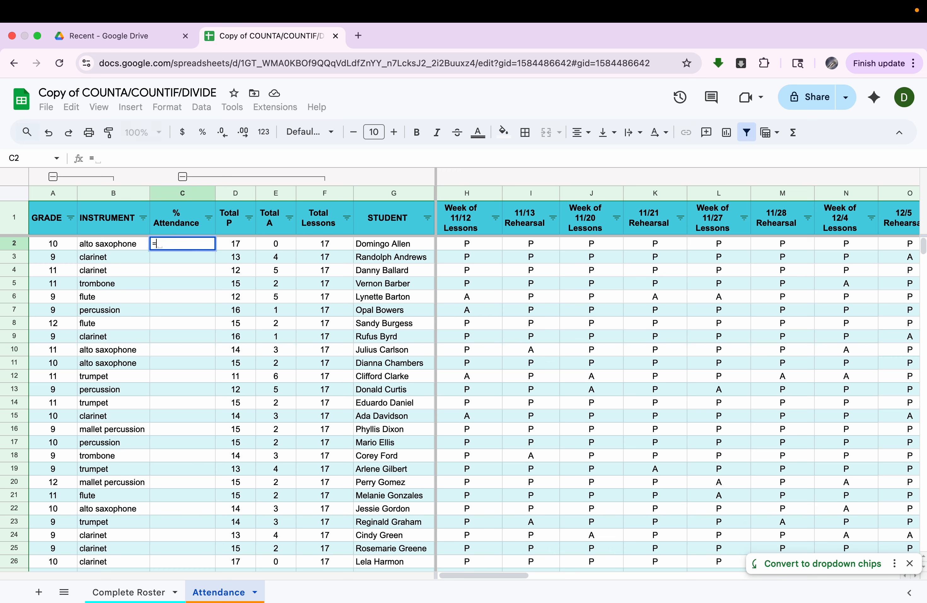
{"action": "left_click", "coordinate": [238, 251]}
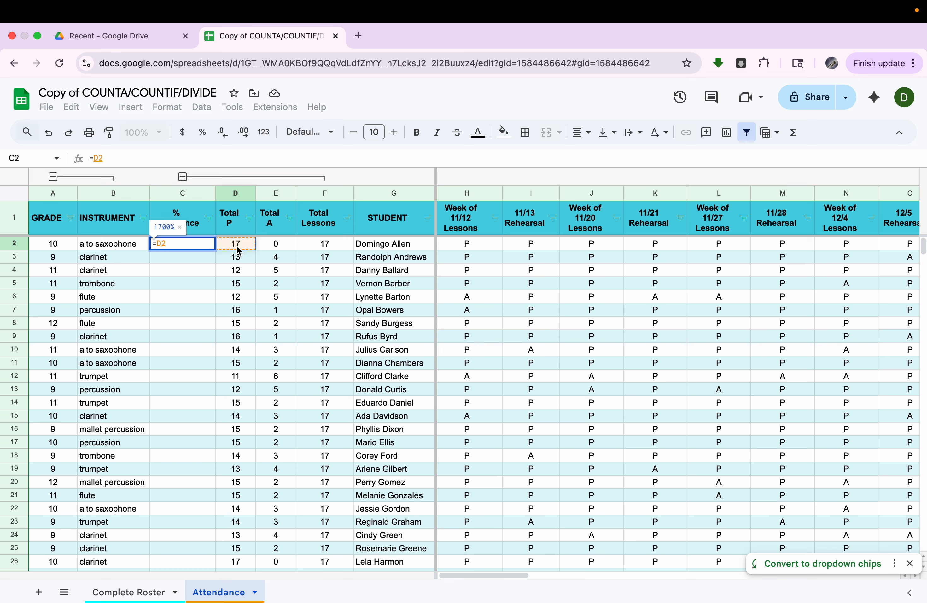
{"action": "type", "text": "/"}
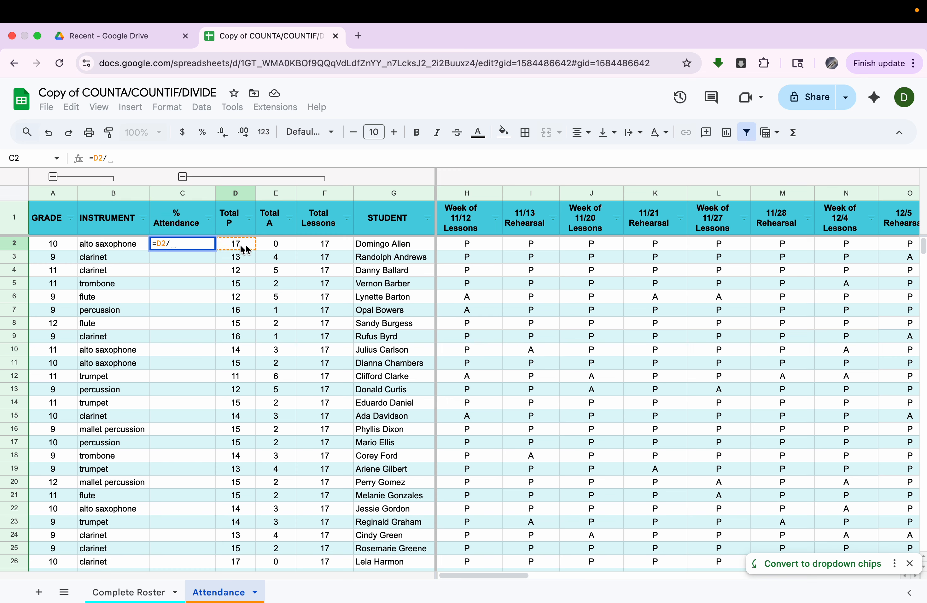
{"action": "left_click", "coordinate": [342, 246]}
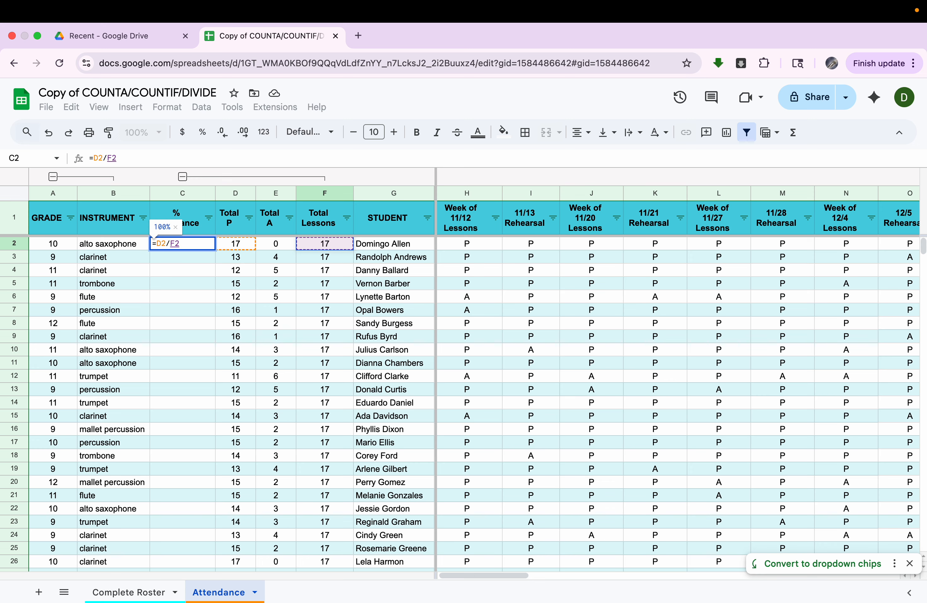
{"action": "key", "text": "Return"}
{"action": "left_click", "coordinate": [179, 247]}
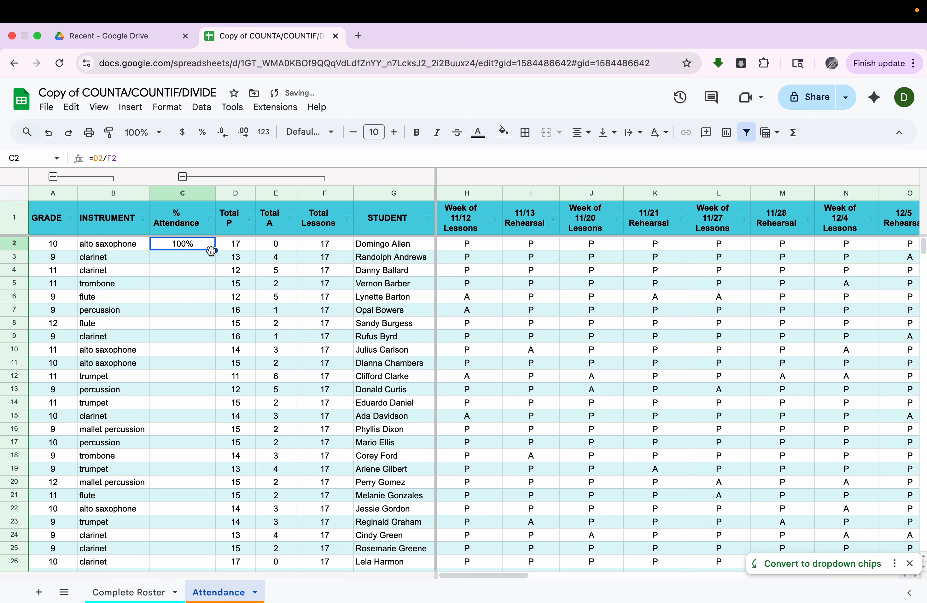
{"action": "left_click_drag", "start_coordinate": [216, 250], "coordinate": [205, 488]}
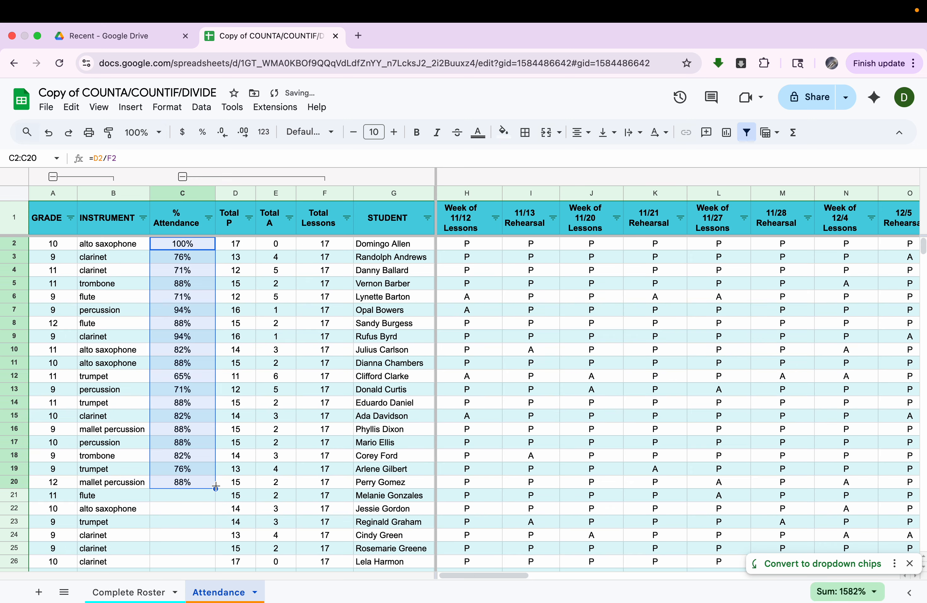
{"action": "scroll", "coordinate": [218, 490], "scroll_direction": "down", "scroll_amount": 5}
{"action": "scroll", "coordinate": [218, 491], "scroll_direction": "down", "scroll_amount": 20}
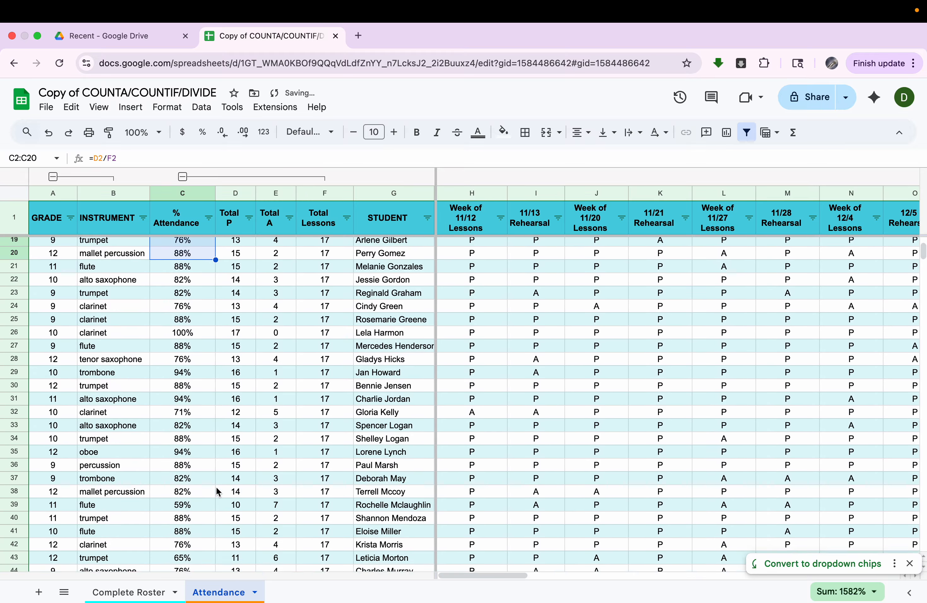
{"action": "scroll", "coordinate": [219, 491], "scroll_direction": "up", "scroll_amount": 10}
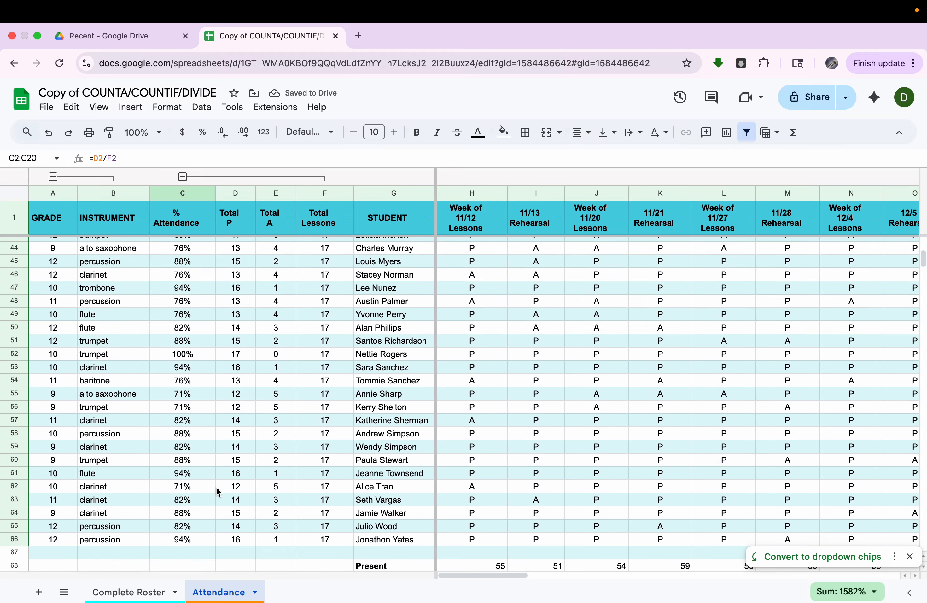
{"action": "scroll", "coordinate": [248, 449], "scroll_direction": "up", "scroll_amount": 10}
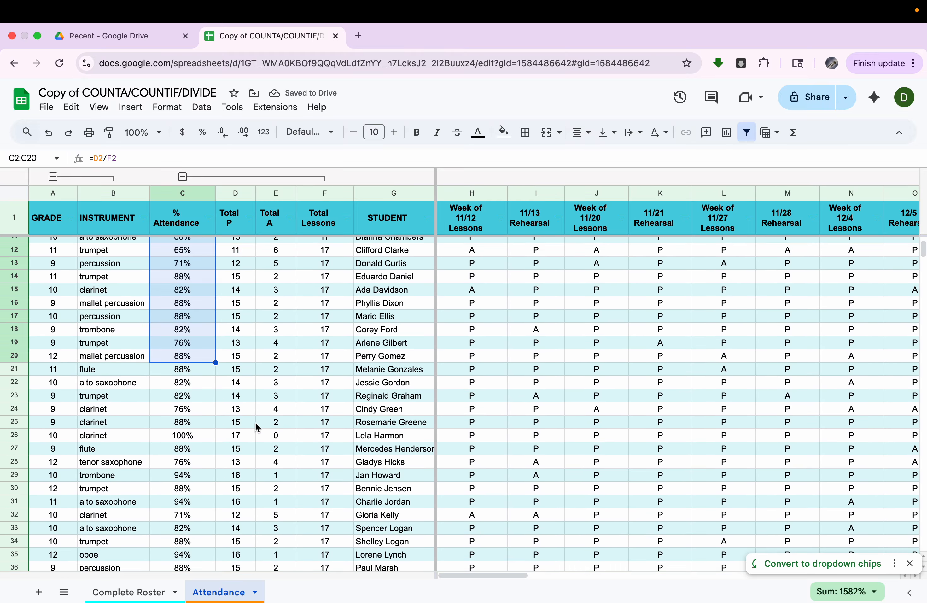
{"action": "left_click", "coordinate": [387, 354]}
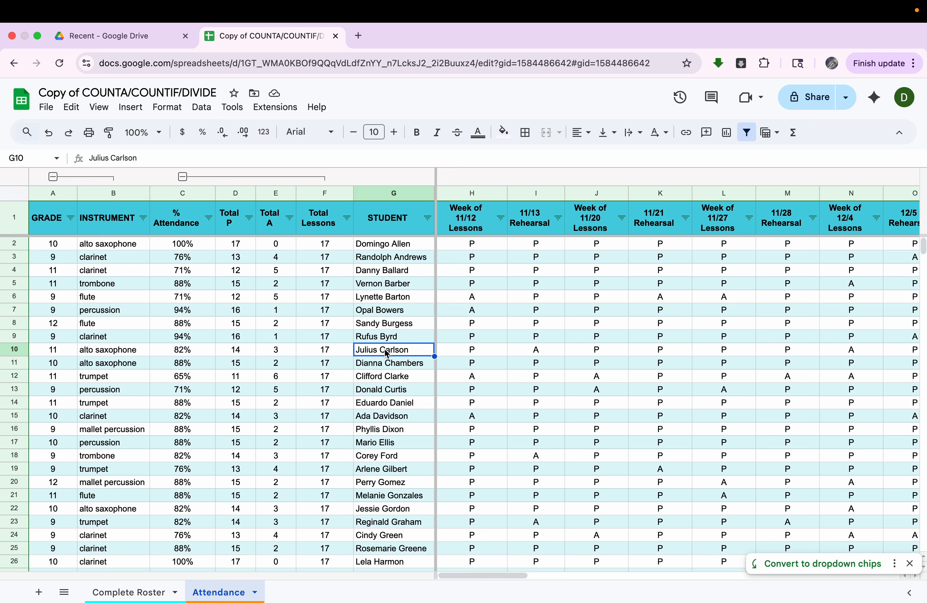